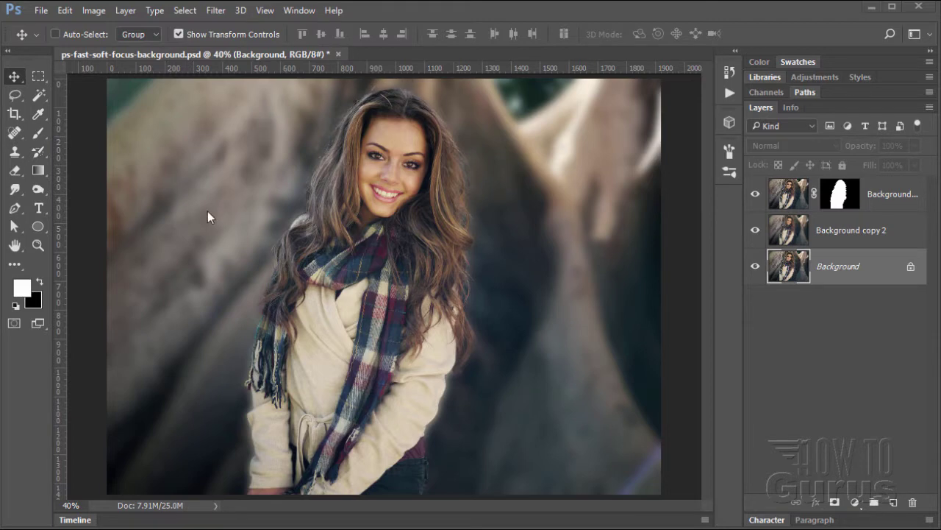
# Toggle the blurred Background copy and the masked top layer off and on to compare.
pyautogui.click(755, 231)
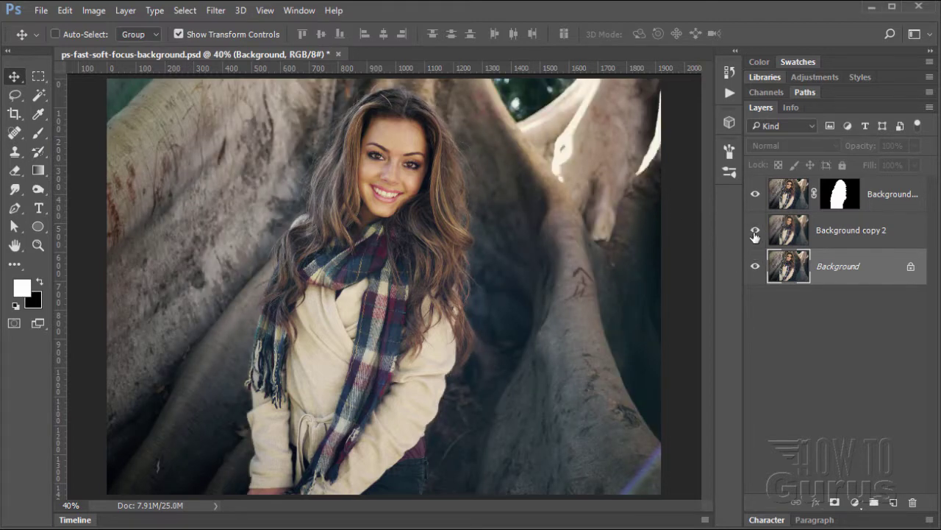
pyautogui.click(755, 231)
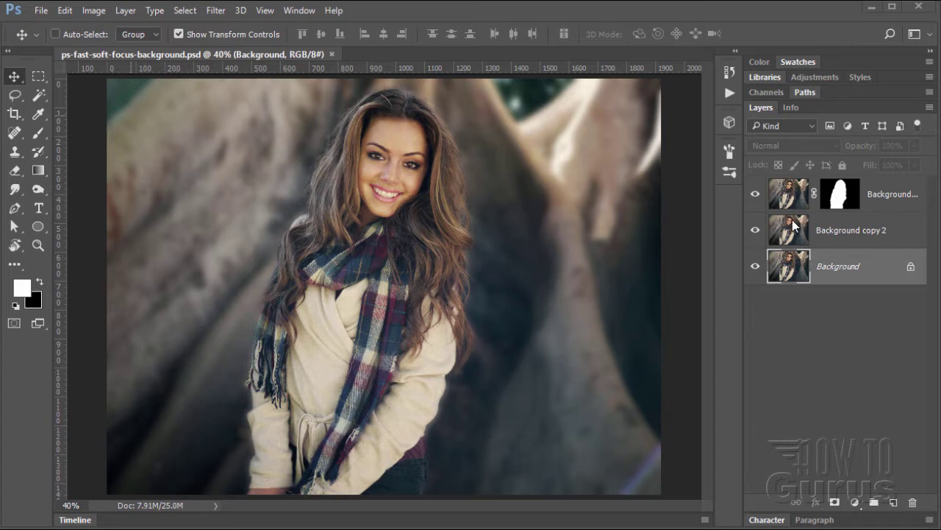
pyautogui.click(756, 195)
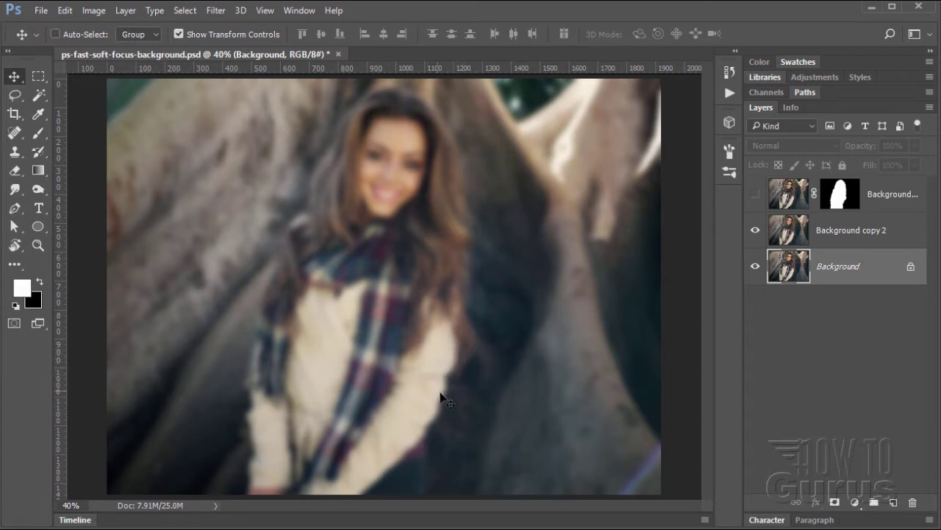
pyautogui.click(755, 195)
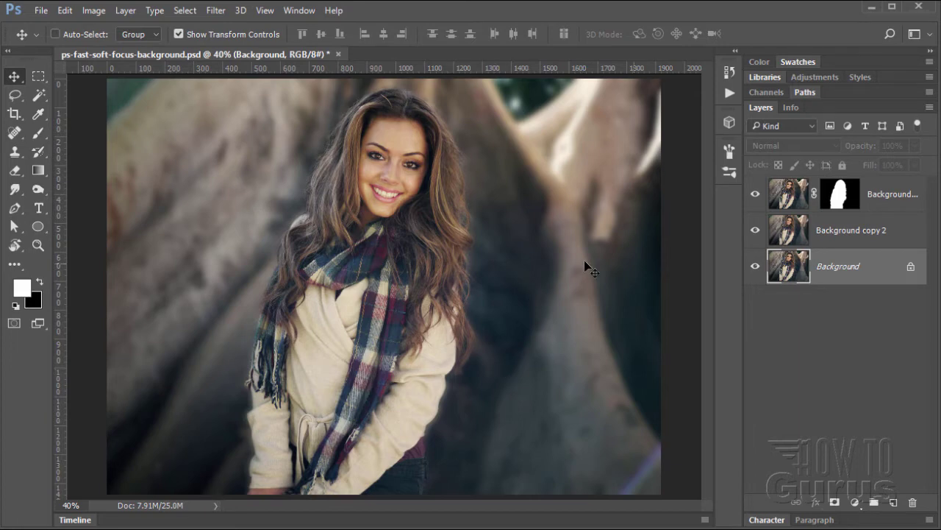
# Delete Background copy and Background copy 2, then zoom in on her sleeve.
pyautogui.click(883, 196)
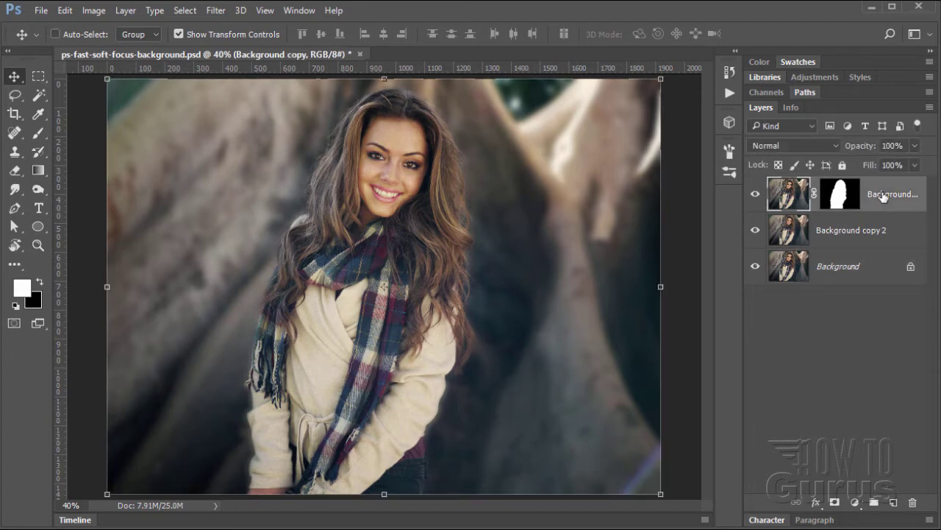
pyautogui.keyDown('shift'); pyautogui.click(879, 232); pyautogui.keyUp('shift')
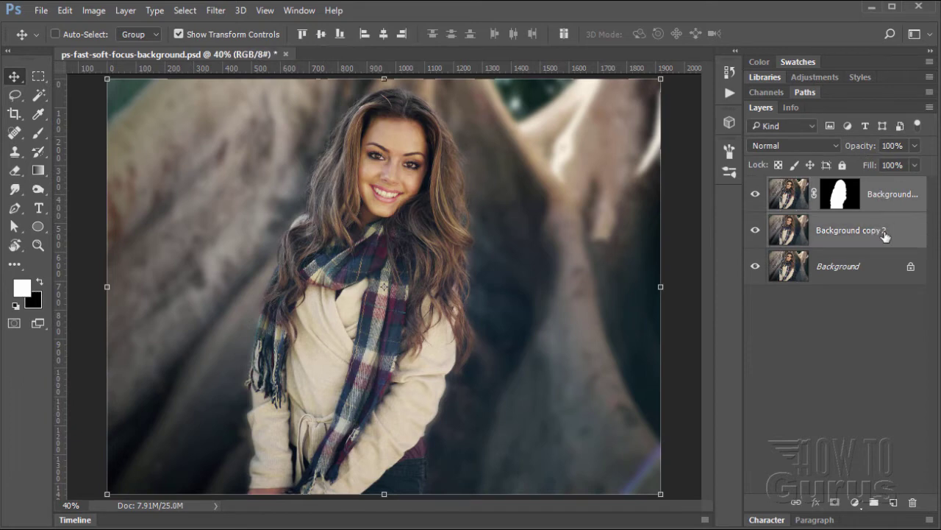
pyautogui.click(913, 504)
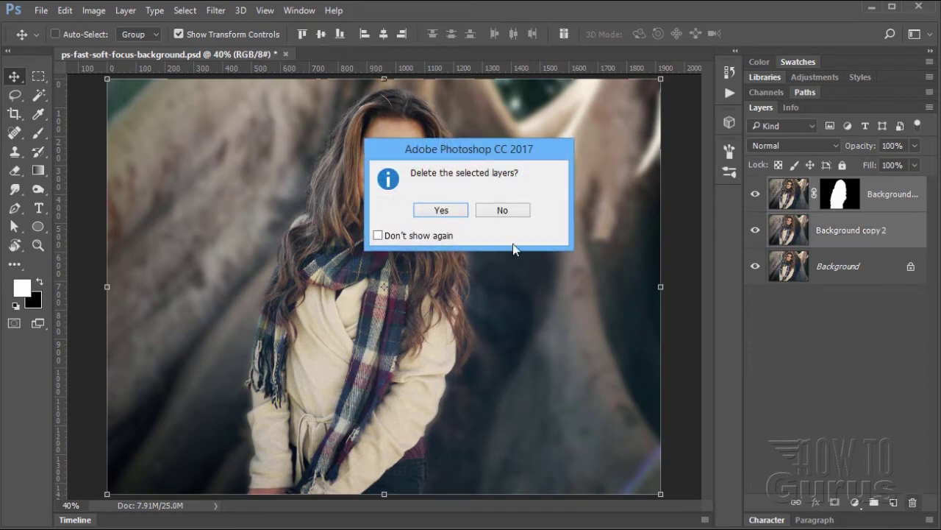
pyautogui.click(442, 210)
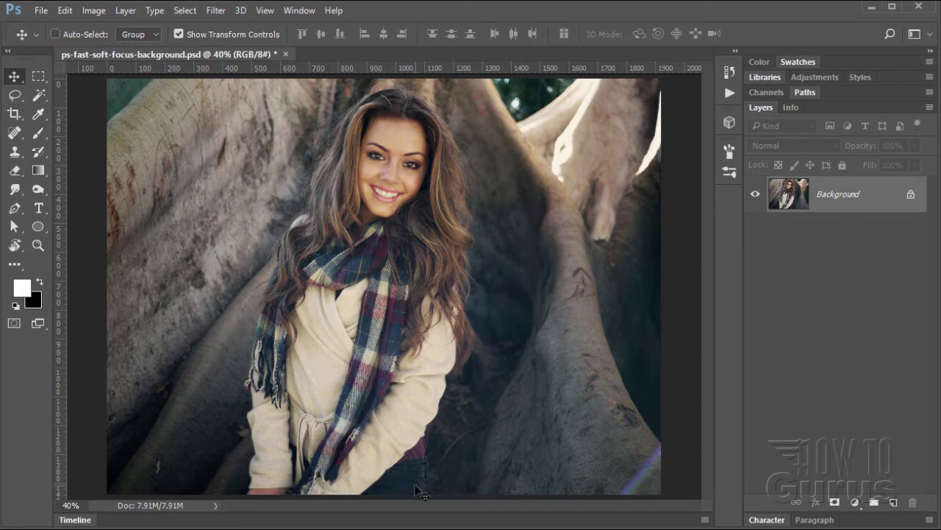
pyautogui.click(38, 245)
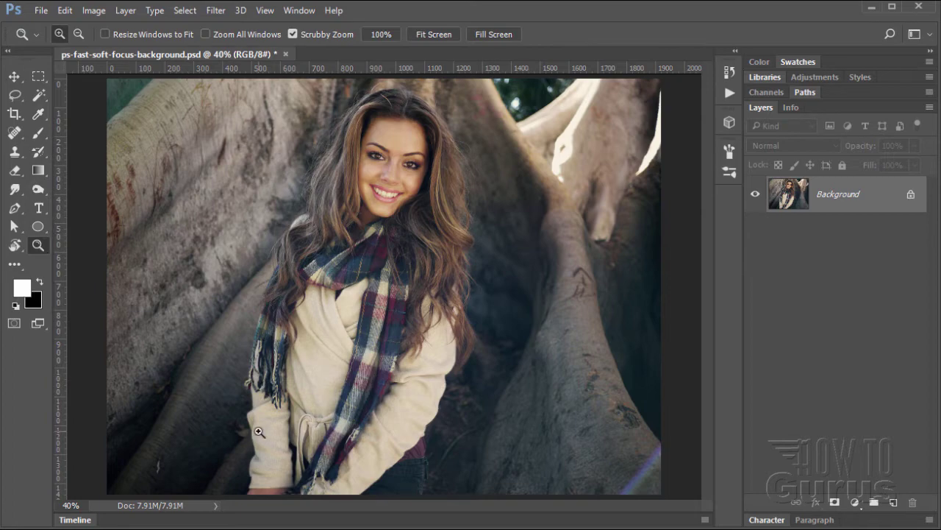
pyautogui.moveTo(259, 432); pyautogui.dragTo(252, 498)
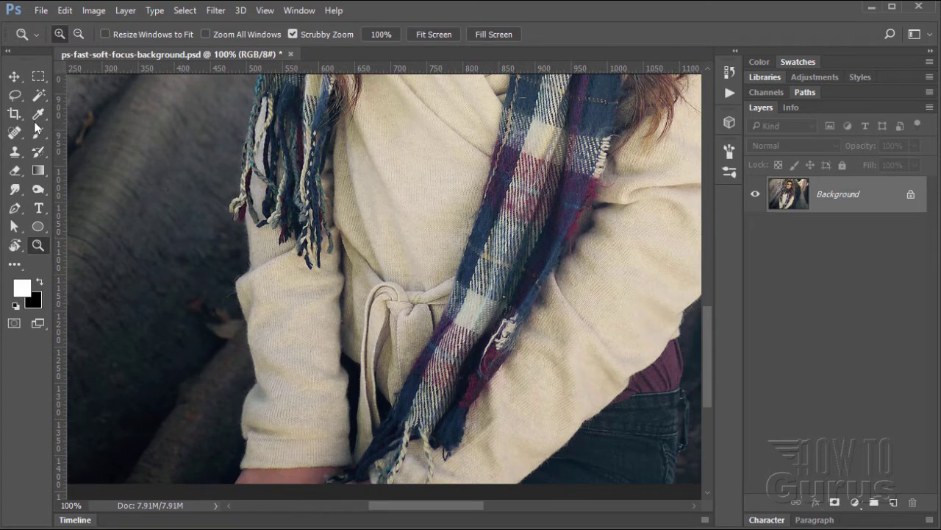
# Lasso up the sleeve's left edge, panning with Space to continue into her hair.
pyautogui.click(17, 98)
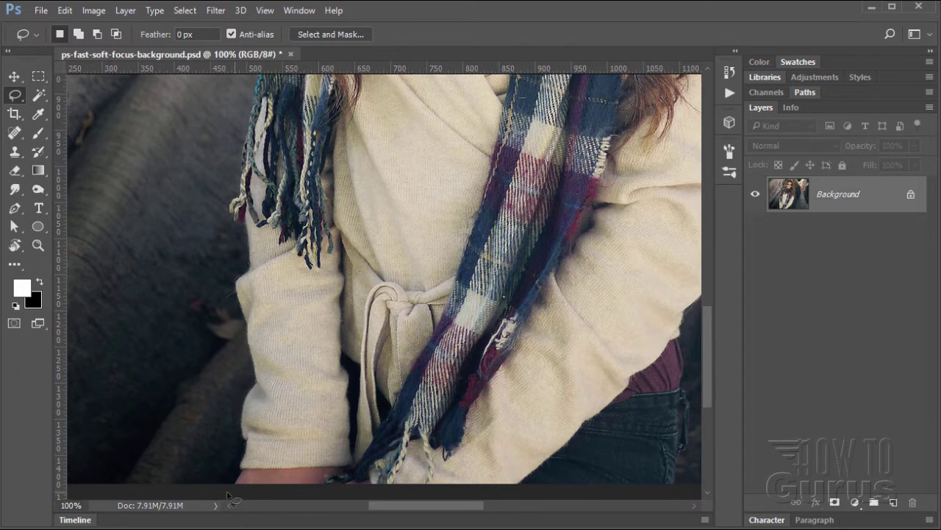
pyautogui.moveTo(232, 484)
pyautogui.mouseDown()
pyautogui.moveTo(248, 357)
pyautogui.moveTo(225, 285)
pyautogui.moveTo(241, 263)
pyautogui.moveTo(240, 232)
pyautogui.moveTo(222, 202)
pyautogui.moveTo(257, 89)
pyautogui.mouseUp()
pyautogui.press('space')
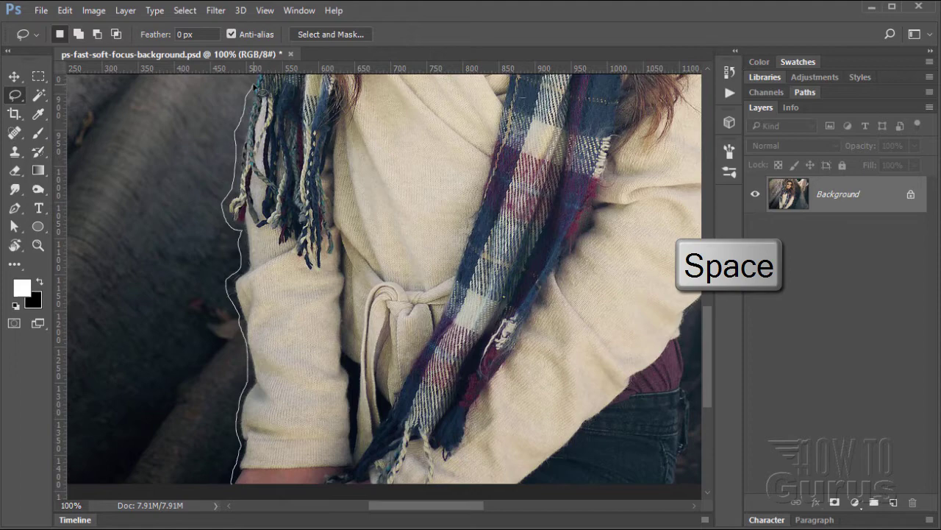
pyautogui.moveTo(261, 88)
pyautogui.mouseDown()
pyautogui.moveTo(246, 99)
pyautogui.moveTo(190, 392)
pyautogui.moveTo(200, 294)
pyautogui.mouseUp()
pyautogui.moveTo(214, 261)
pyautogui.mouseDown()
pyautogui.moveTo(237, 158)
pyautogui.moveTo(289, 88)
pyautogui.moveTo(168, 280)
pyautogui.moveTo(184, 259)
pyautogui.moveTo(183, 226)
pyautogui.moveTo(233, 104)
pyautogui.moveTo(217, 197)
pyautogui.moveTo(165, 346)
pyautogui.moveTo(214, 264)
pyautogui.moveTo(254, 235)
pyautogui.moveTo(301, 211)
pyautogui.moveTo(386, 210)
pyautogui.moveTo(439, 237)
pyautogui.moveTo(502, 305)
pyautogui.moveTo(525, 356)
pyautogui.moveTo(538, 439)
pyautogui.moveTo(514, 226)
pyautogui.moveTo(537, 309)
pyautogui.moveTo(525, 335)
pyautogui.moveTo(534, 377)
pyautogui.moveTo(515, 397)
pyautogui.moveTo(544, 452)
pyautogui.moveTo(536, 232)
pyautogui.moveTo(523, 333)
pyautogui.moveTo(548, 388)
pyautogui.moveTo(546, 428)
pyautogui.moveTo(505, 472)
pyautogui.moveTo(517, 332)
pyautogui.moveTo(510, 250)
pyautogui.moveTo(500, 274)
pyautogui.moveTo(477, 275)
pyautogui.moveTo(423, 417)
pyautogui.moveTo(420, 466)
pyautogui.moveTo(439, 309)
pyautogui.moveTo(439, 391)
pyautogui.moveTo(425, 425)
pyautogui.moveTo(113, 429)
pyautogui.moveTo(458, 420)
pyautogui.moveTo(446, 430)
pyautogui.moveTo(322, 445)
pyautogui.mouseUp()
# Hold Space to pan while continuing the lasso around her hair and body.
pyautogui.press('space')
pyautogui.press('space')
pyautogui.press('space')
pyautogui.press('space')
pyautogui.press('space')
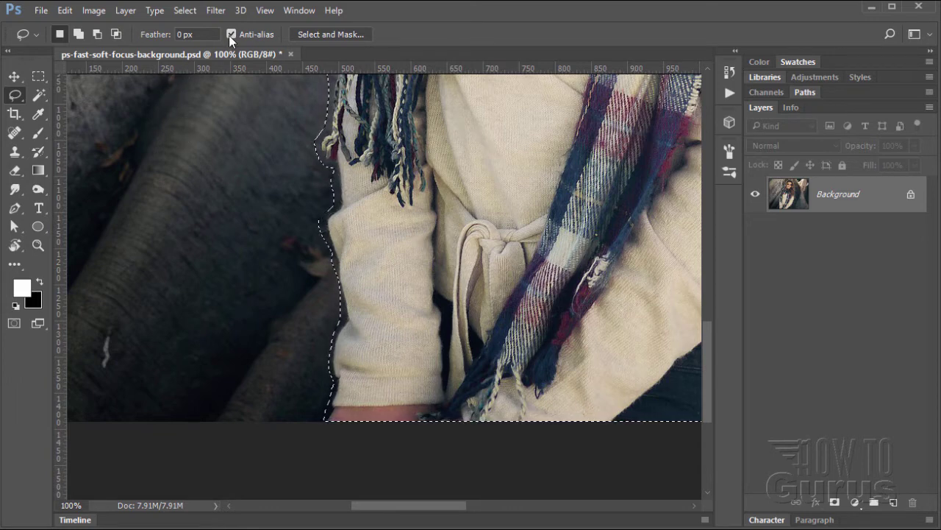
# Open Select and Mask from the Select menu and open the View mode list.
pyautogui.click(188, 11)
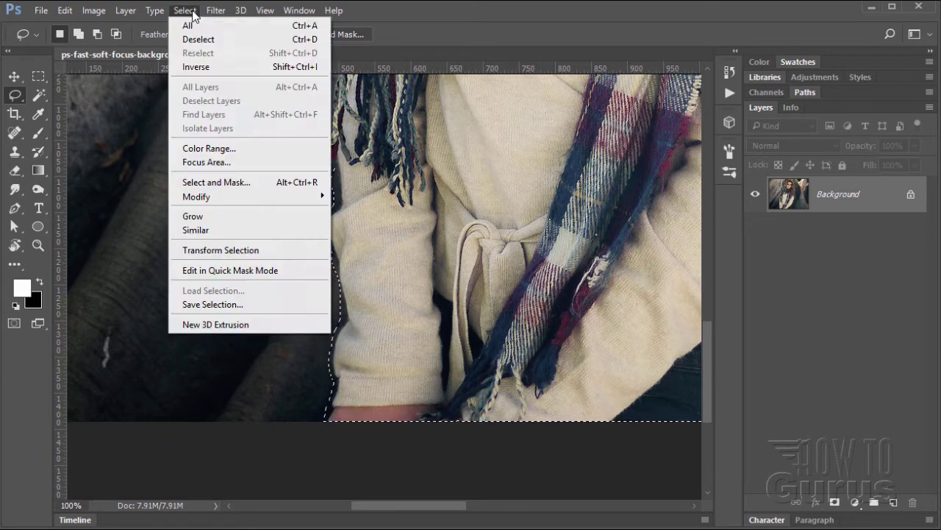
pyautogui.click(232, 187)
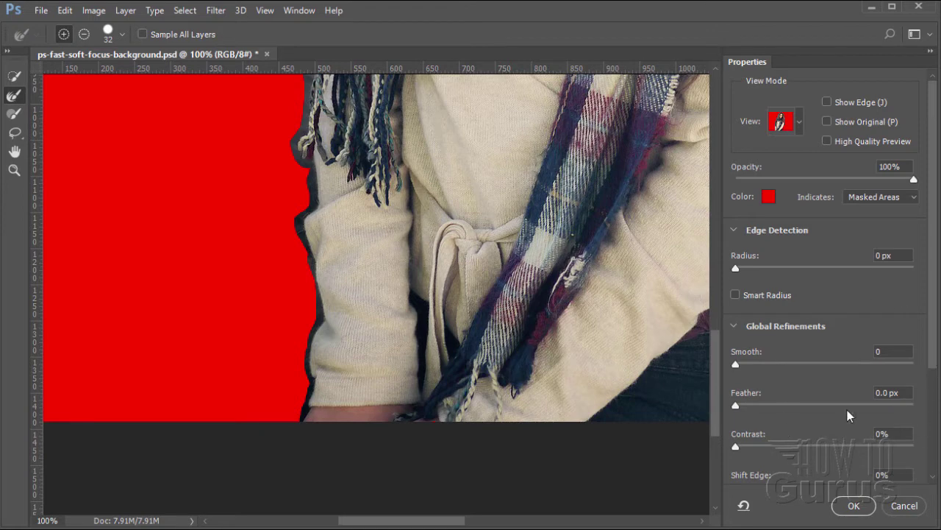
pyautogui.scroll(-4, 933, 288)
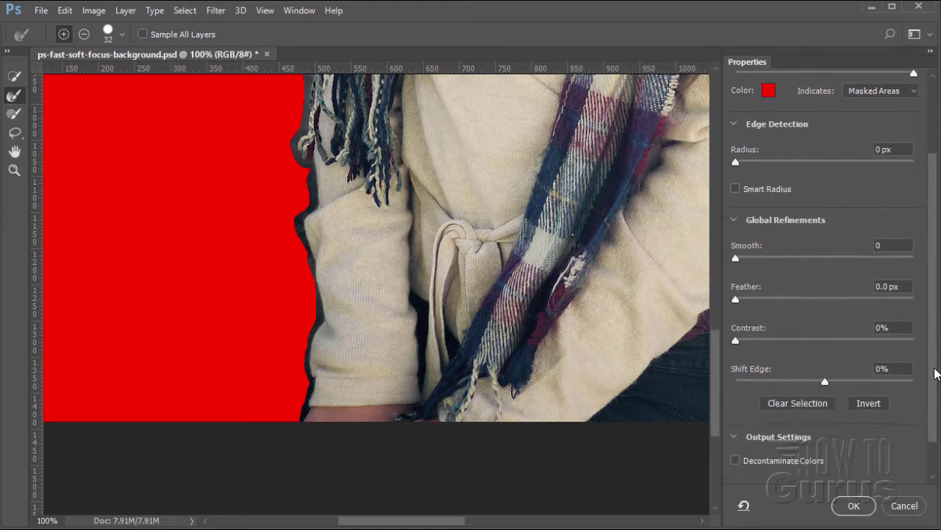
pyautogui.scroll(4, 924, 260)
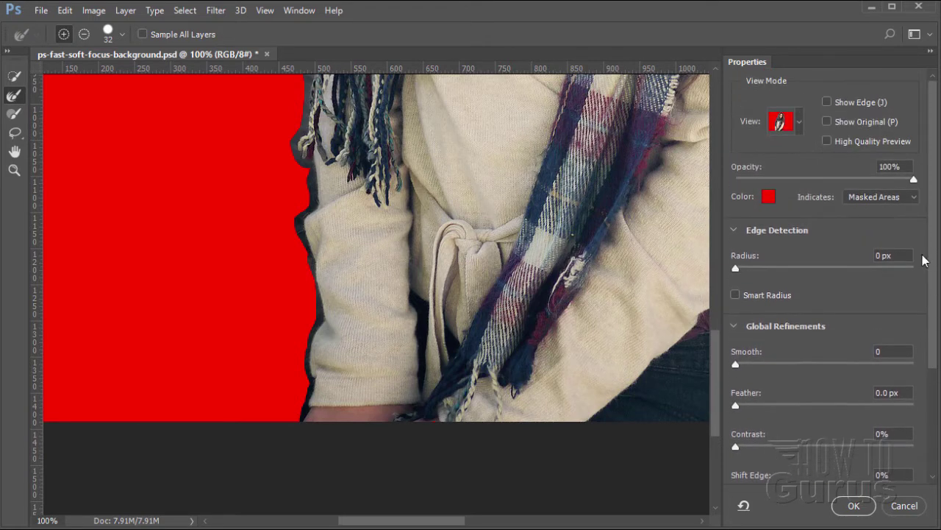
pyautogui.click(800, 123)
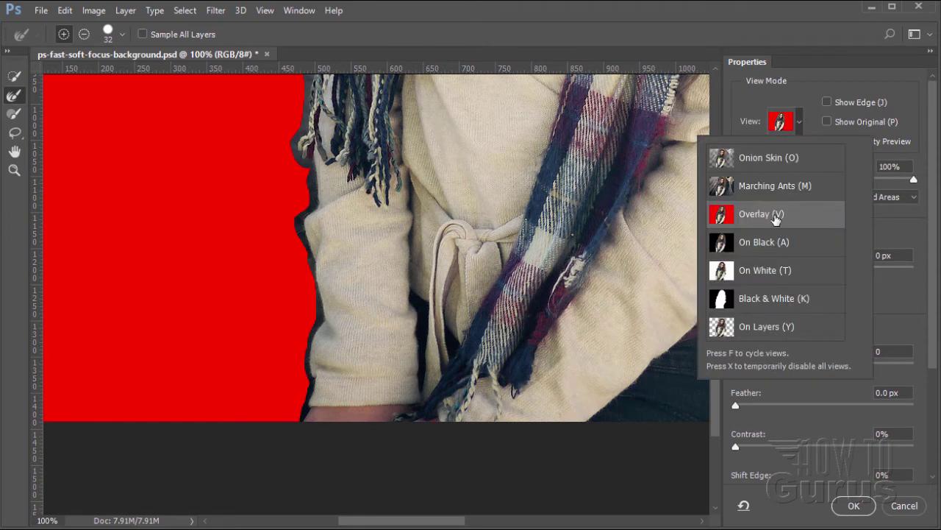
# Keep Overlay view and refine the mask edge along her sleeve, scarf fringe and left hair.
pyautogui.click(799, 125)
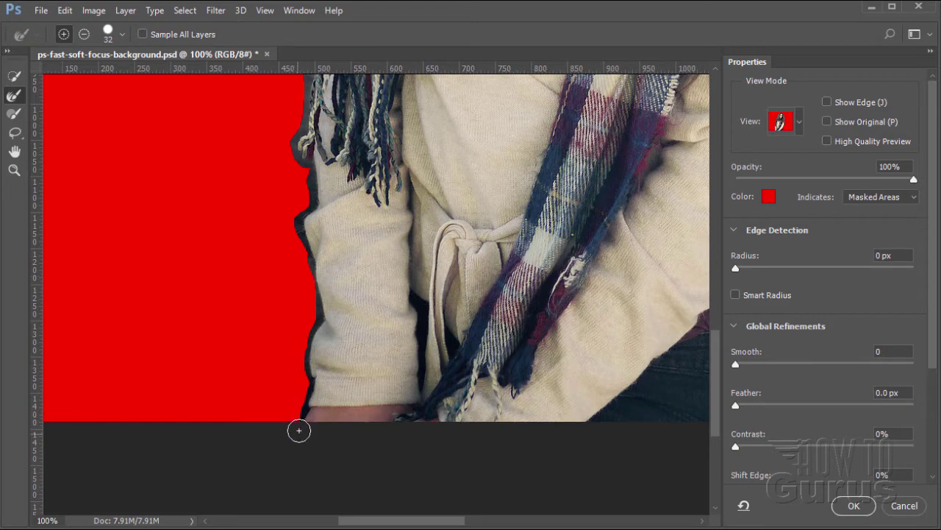
pyautogui.moveTo(298, 430)
pyautogui.mouseDown()
pyautogui.moveTo(305, 348)
pyautogui.moveTo(318, 314)
pyautogui.moveTo(298, 219)
pyautogui.moveTo(267, 243)
pyautogui.moveTo(310, 206)
pyautogui.moveTo(310, 163)
pyautogui.moveTo(293, 145)
pyautogui.moveTo(301, 103)
pyautogui.mouseUp()
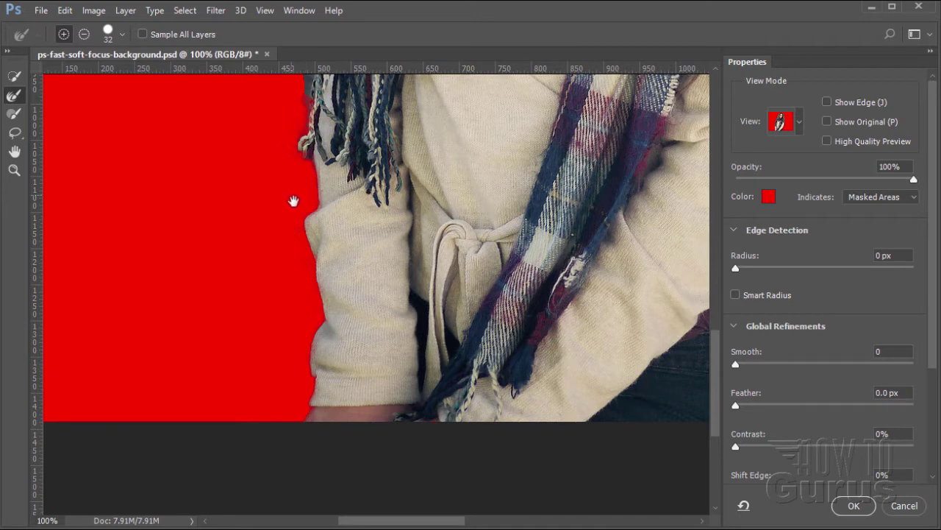
pyautogui.moveTo(292, 201); pyautogui.dragTo(225, 471)
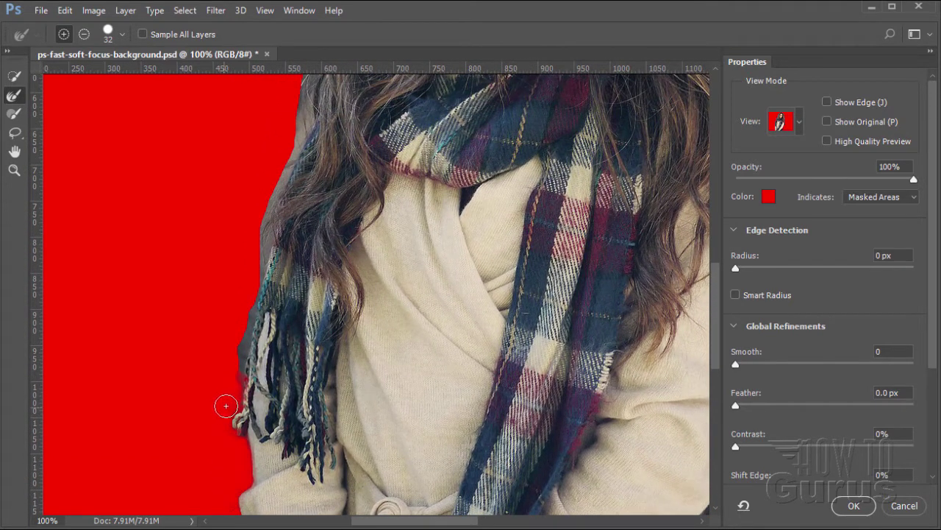
pyautogui.moveTo(226, 405)
pyautogui.mouseDown()
pyautogui.moveTo(272, 198)
pyautogui.moveTo(279, 311)
pyautogui.moveTo(274, 304)
pyautogui.moveTo(262, 344)
pyautogui.moveTo(278, 274)
pyautogui.moveTo(259, 322)
pyautogui.moveTo(257, 234)
pyautogui.moveTo(303, 113)
pyautogui.moveTo(208, 372)
pyautogui.mouseUp()
pyautogui.moveTo(223, 314); pyautogui.dragTo(295, 206)
# Pan across her face and lower scarf, then refine the edge along her waist and jeans.
pyautogui.press('space')
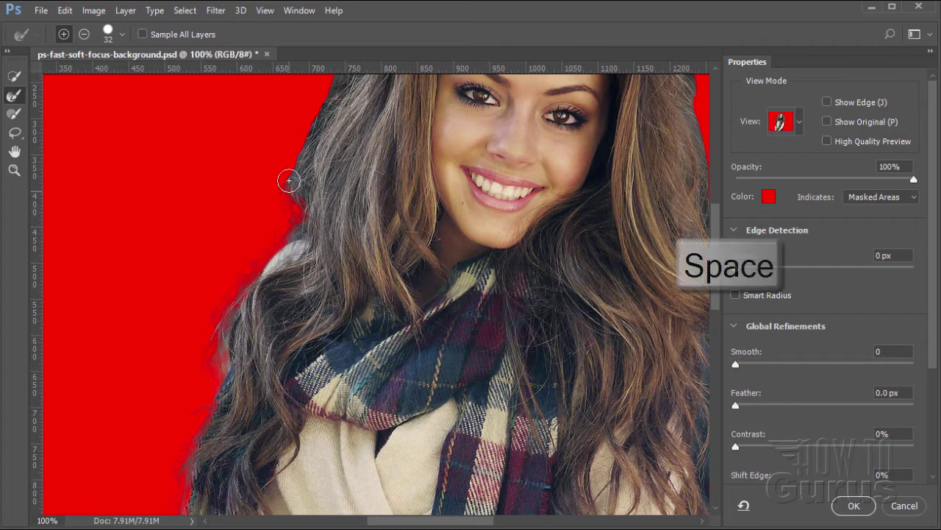
pyautogui.moveTo(299, 152)
pyautogui.mouseDown()
pyautogui.moveTo(196, 341)
pyautogui.moveTo(267, 193)
pyautogui.moveTo(323, 146)
pyautogui.moveTo(374, 122)
pyautogui.moveTo(410, 113)
pyautogui.moveTo(496, 122)
pyautogui.moveTo(416, 111)
pyautogui.moveTo(484, 130)
pyautogui.moveTo(556, 195)
pyautogui.moveTo(585, 246)
pyautogui.moveTo(619, 456)
pyautogui.moveTo(639, 476)
pyautogui.moveTo(584, 378)
pyautogui.moveTo(522, 217)
pyautogui.moveTo(504, 218)
pyautogui.moveTo(515, 251)
pyautogui.moveTo(504, 269)
pyautogui.moveTo(510, 366)
pyautogui.moveTo(496, 426)
pyautogui.moveTo(519, 484)
pyautogui.mouseUp()
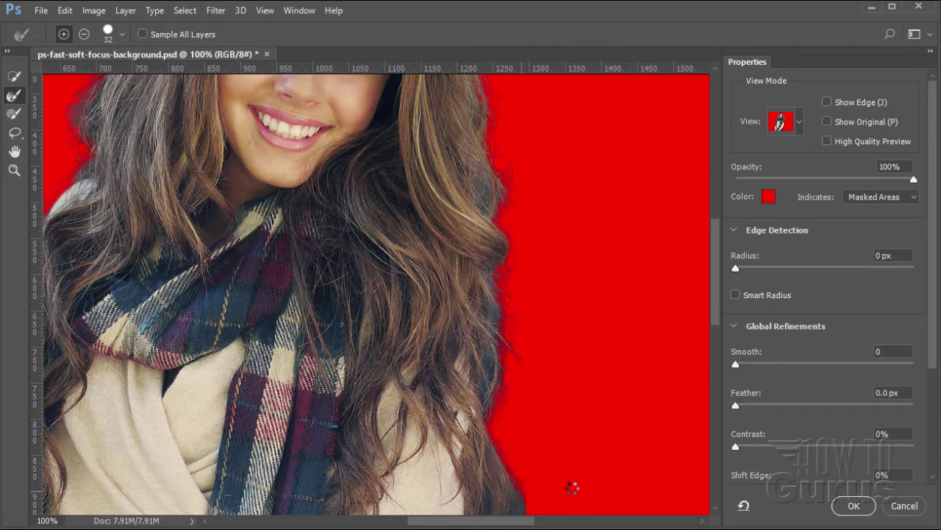
pyautogui.moveTo(583, 441)
pyautogui.mouseDown()
pyautogui.moveTo(591, 325)
pyautogui.moveTo(579, 249)
pyautogui.moveTo(547, 265)
pyautogui.moveTo(529, 257)
pyautogui.moveTo(531, 290)
pyautogui.moveTo(475, 360)
pyautogui.moveTo(454, 360)
pyautogui.moveTo(430, 452)
pyautogui.moveTo(411, 478)
pyautogui.moveTo(464, 462)
pyautogui.moveTo(503, 355)
pyautogui.moveTo(505, 284)
pyautogui.moveTo(479, 284)
pyautogui.mouseUp()
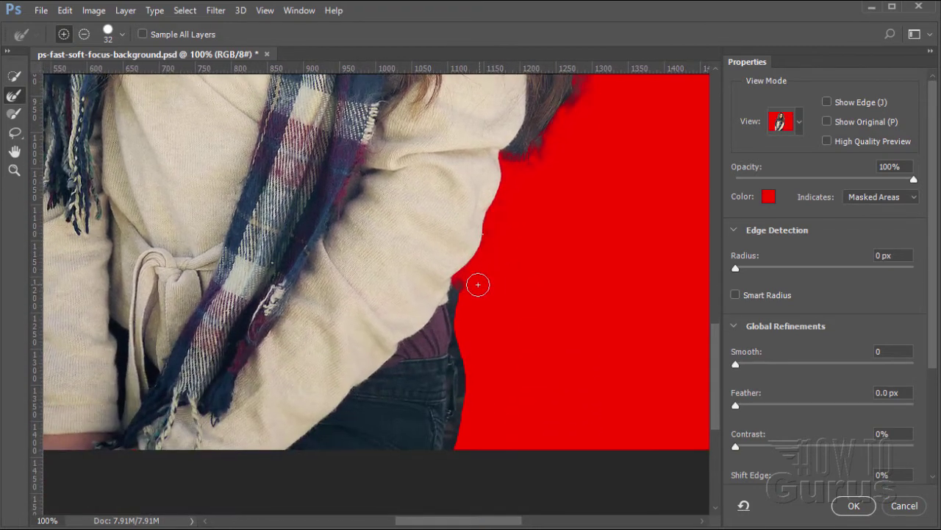
pyautogui.moveTo(454, 328)
pyautogui.mouseDown()
pyautogui.moveTo(469, 396)
pyautogui.moveTo(454, 481)
pyautogui.mouseUp()
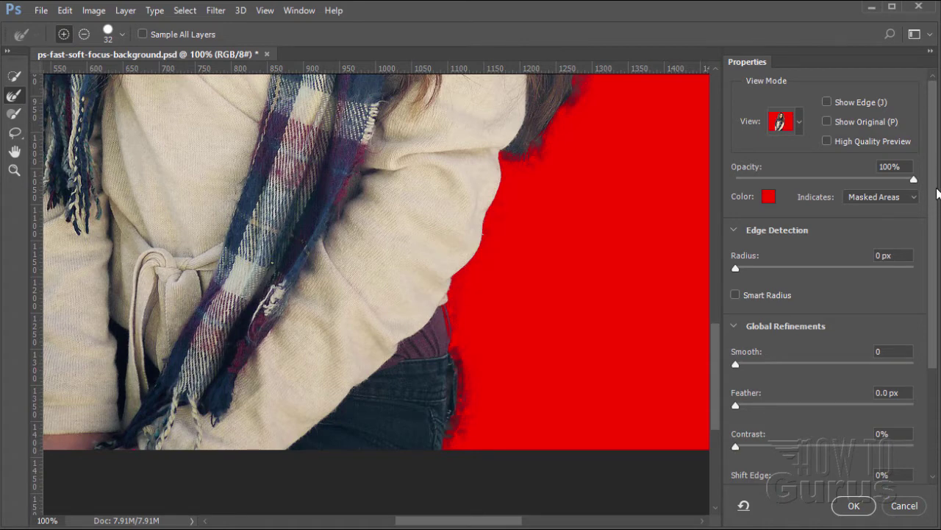
# Set Output To: New Layer with Layer Mask in Output Settings and apply.
pyautogui.scroll(-5, 938, 193)
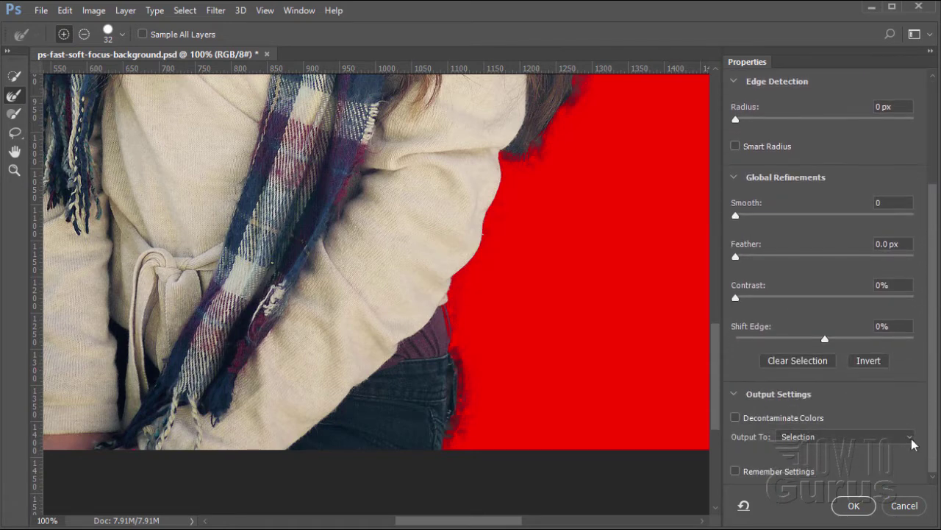
pyautogui.click(914, 439)
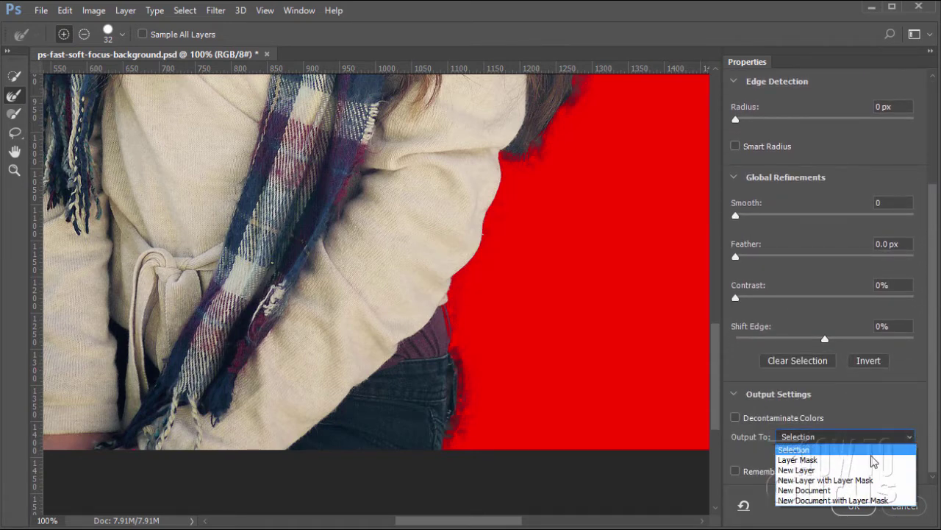
pyautogui.click(840, 480)
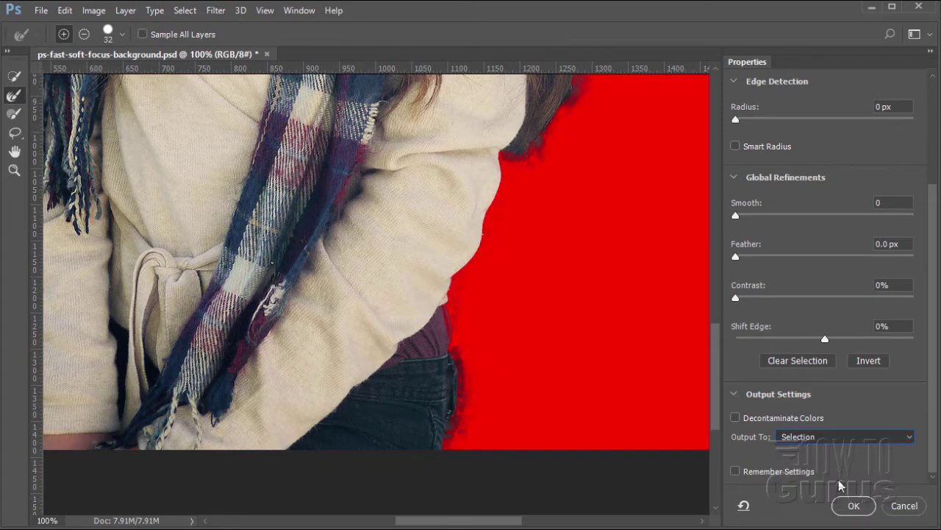
pyautogui.click(856, 510)
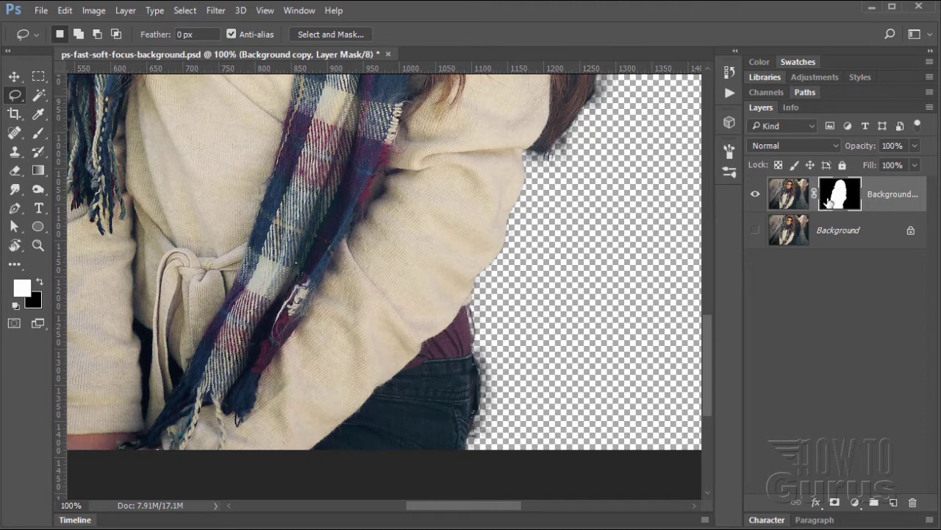
# Use the Zoom tool's Fit Screen to show the whole portrait, then pick the Move tool.
pyautogui.click(38, 246)
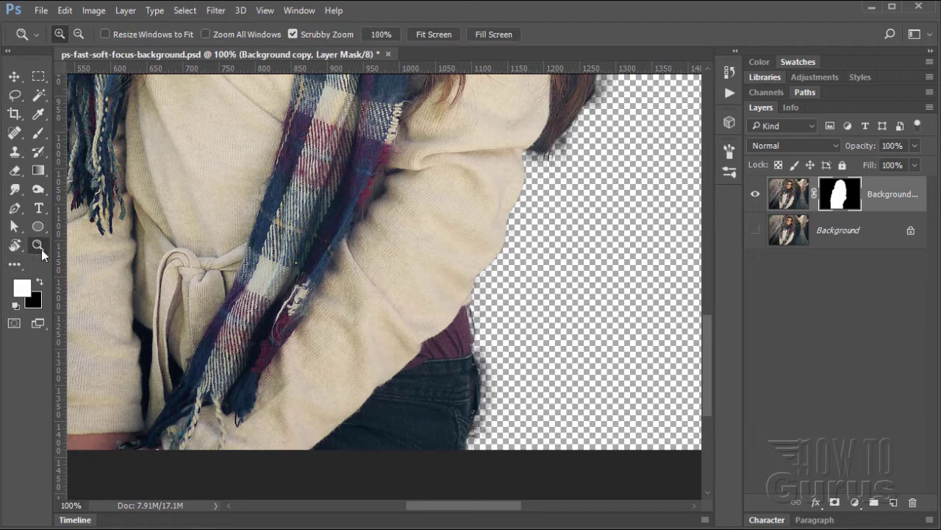
pyautogui.click(434, 34)
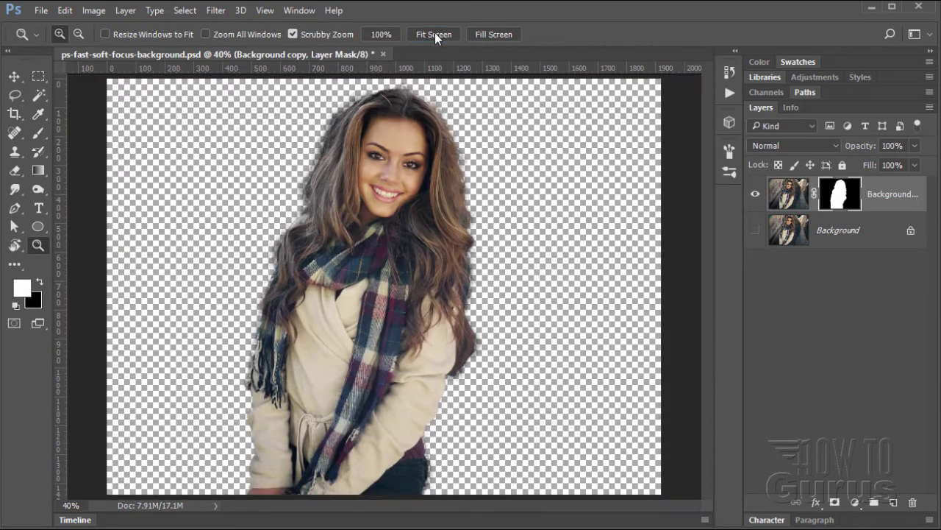
pyautogui.click(14, 76)
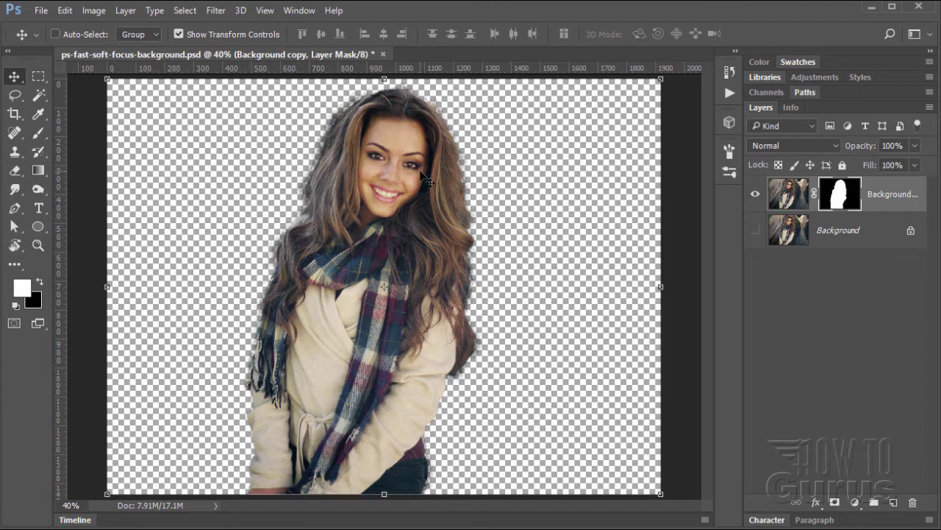
# Target the Background copy mask and set a black 34 px brush at 0% hardness.
pyautogui.click(792, 200)
pyautogui.click(846, 198)
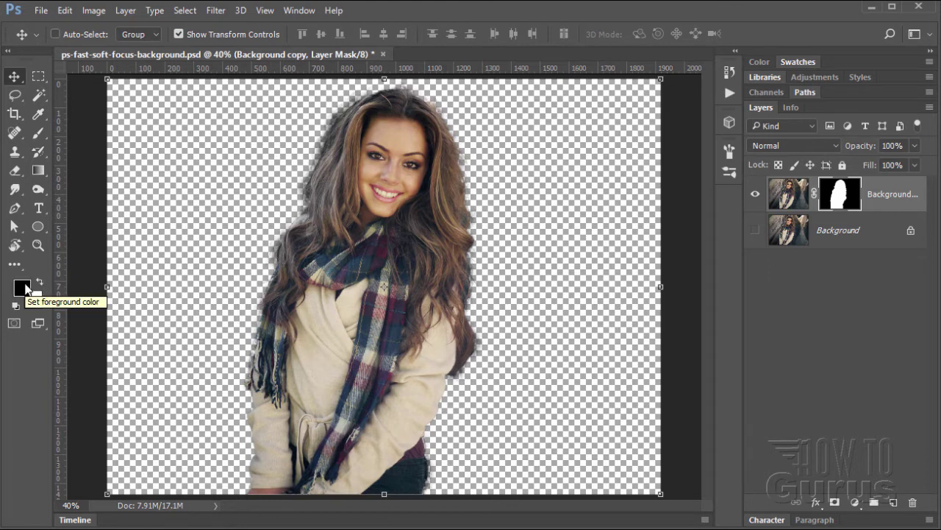
pyautogui.click(39, 133)
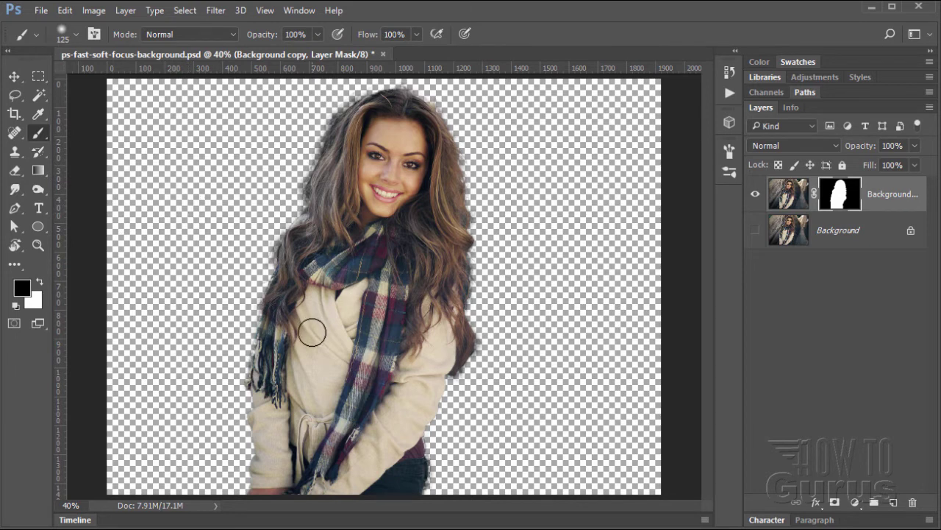
pyautogui.click(75, 34)
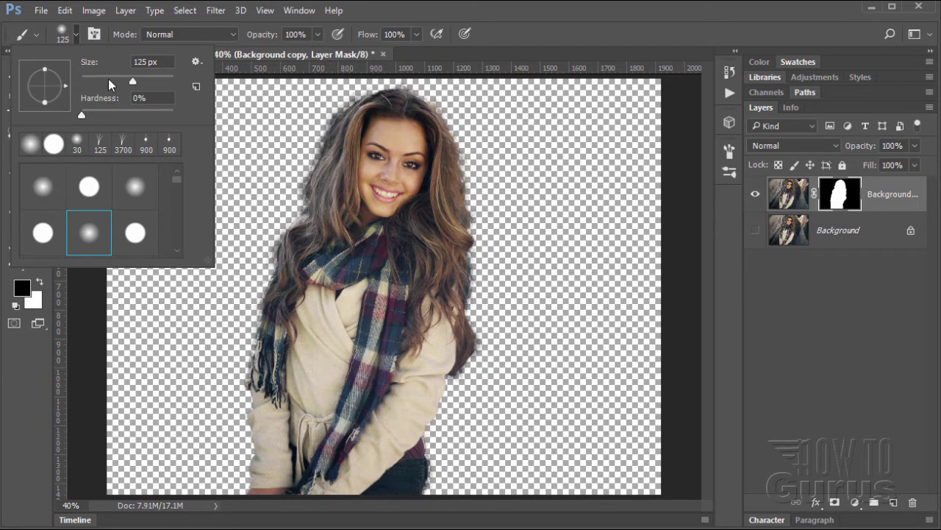
pyautogui.moveTo(115, 81); pyautogui.dragTo(107, 82)
pyautogui.click(158, 62)
pyautogui.click(76, 37)
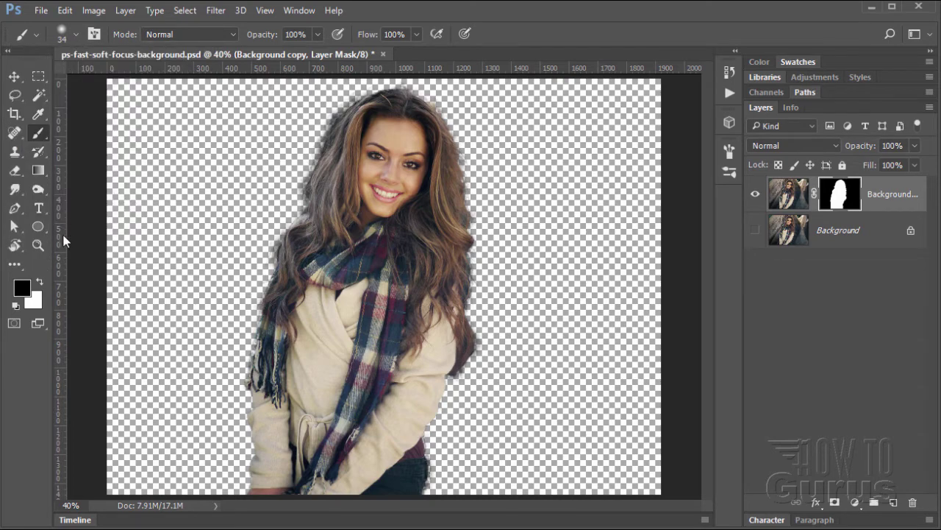
# Zoom to 200% on the cut-out's lower left edge and move up to the scarf fringe.
pyautogui.click(39, 244)
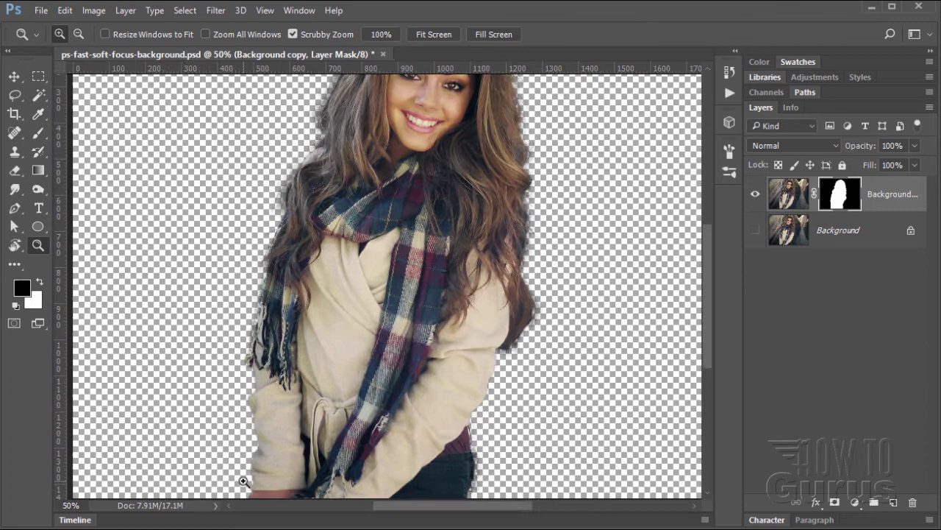
pyautogui.moveTo(243, 481); pyautogui.dragTo(243, 482)
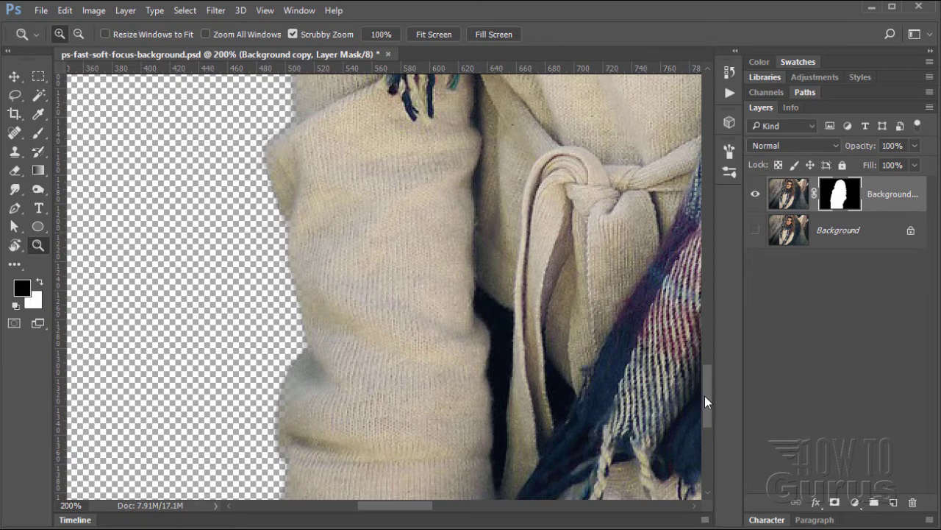
pyautogui.moveTo(704, 396); pyautogui.dragTo(715, 334)
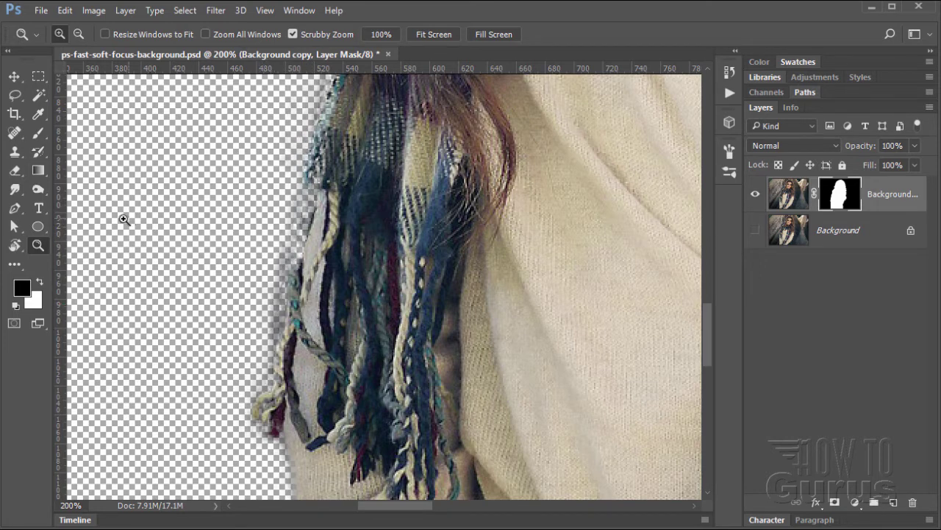
# Brush black on the mask to hide stray fringe along the left hair and scarf edge.
pyautogui.click(40, 133)
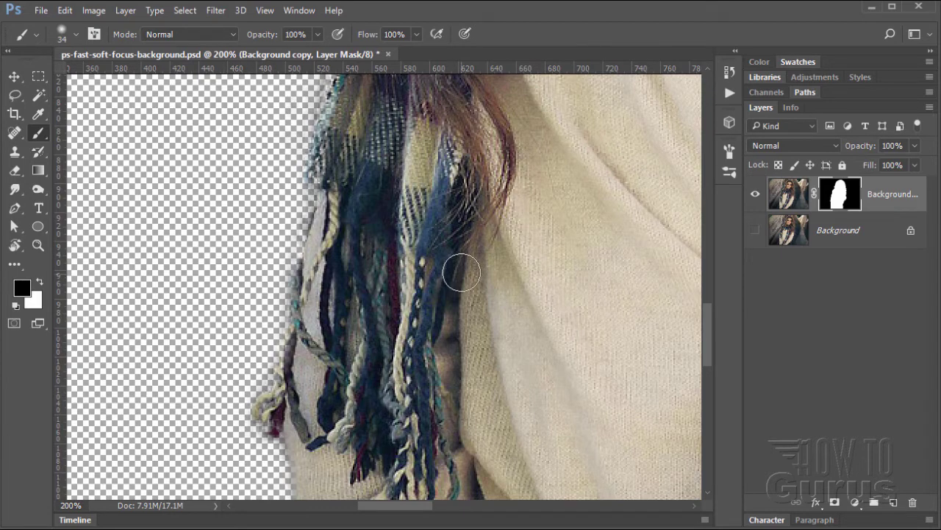
pyautogui.moveTo(709, 332); pyautogui.dragTo(711, 294)
pyautogui.moveTo(320, 297); pyautogui.dragTo(286, 367)
pyautogui.moveTo(704, 305); pyautogui.dragTo(709, 281)
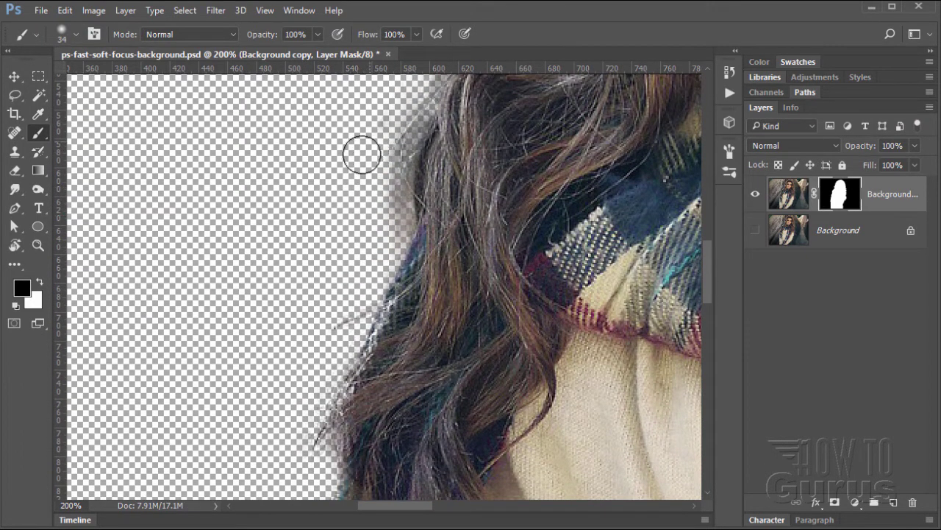
pyautogui.moveTo(385, 139)
pyautogui.mouseDown()
pyautogui.moveTo(390, 211)
pyautogui.moveTo(358, 251)
pyautogui.mouseUp()
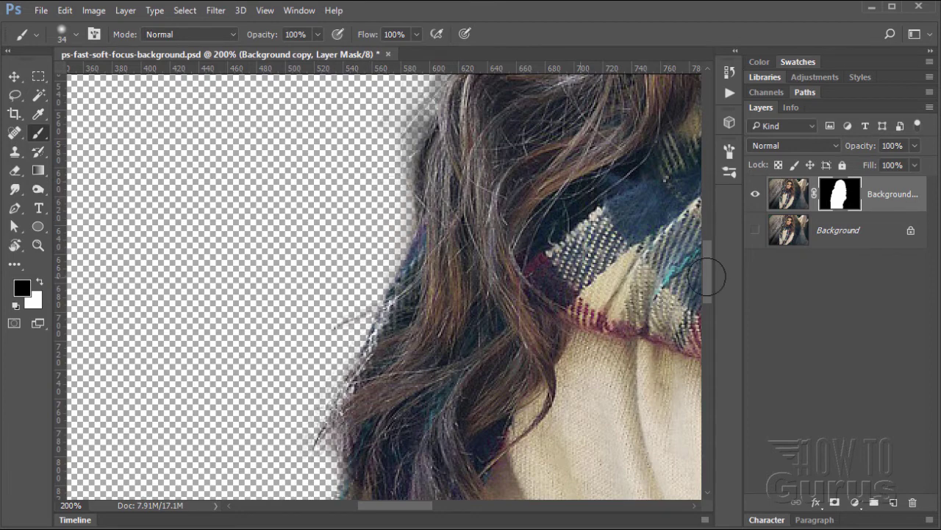
pyautogui.moveTo(709, 267); pyautogui.dragTo(709, 238)
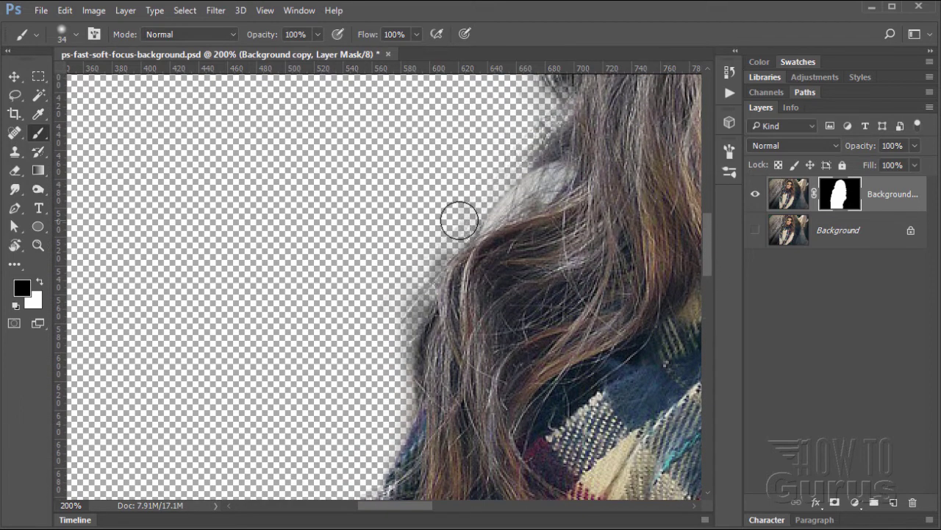
pyautogui.moveTo(431, 237)
pyautogui.mouseDown()
pyautogui.moveTo(394, 329)
pyautogui.moveTo(385, 406)
pyautogui.mouseUp()
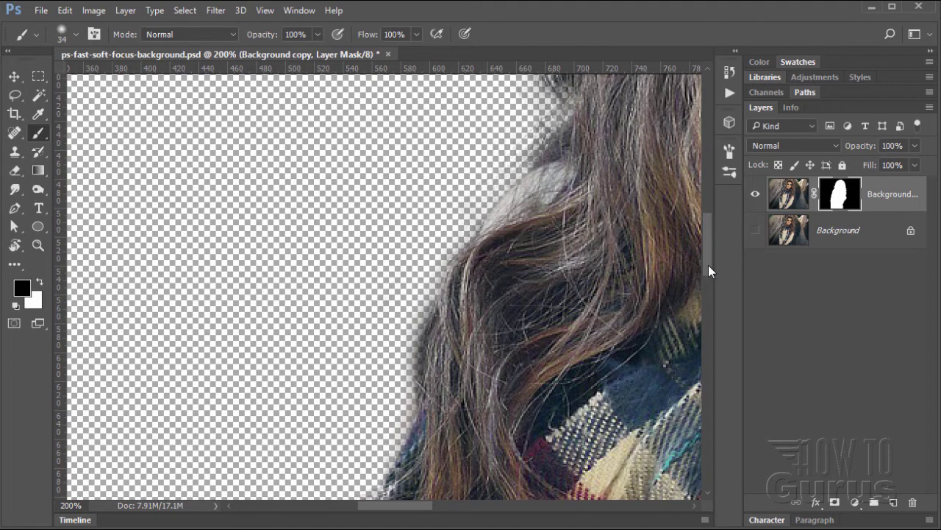
# Paint out the remaining fringe up the hair edge and the grey halo beside the face.
pyautogui.moveTo(708, 271); pyautogui.dragTo(708, 230)
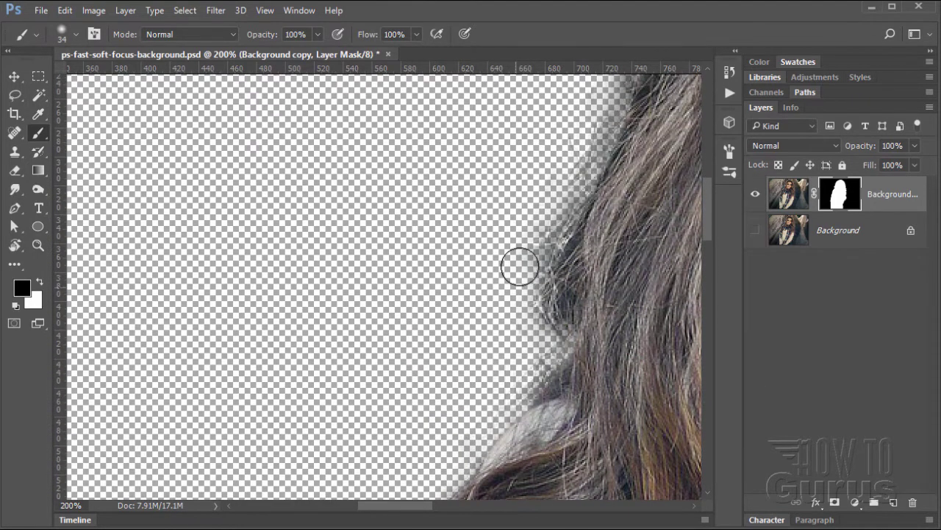
pyautogui.moveTo(520, 267)
pyautogui.mouseDown()
pyautogui.moveTo(528, 233)
pyautogui.moveTo(584, 132)
pyautogui.mouseUp()
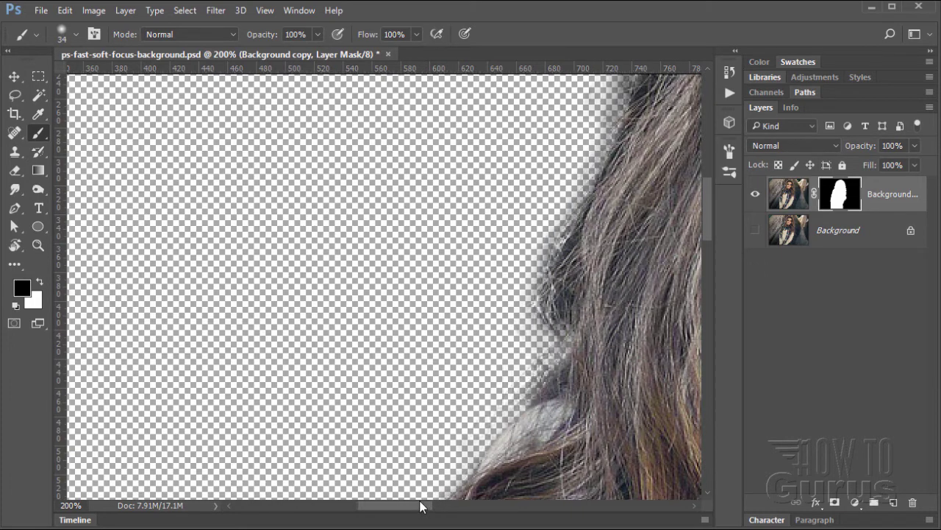
pyautogui.moveTo(422, 506); pyautogui.dragTo(453, 506)
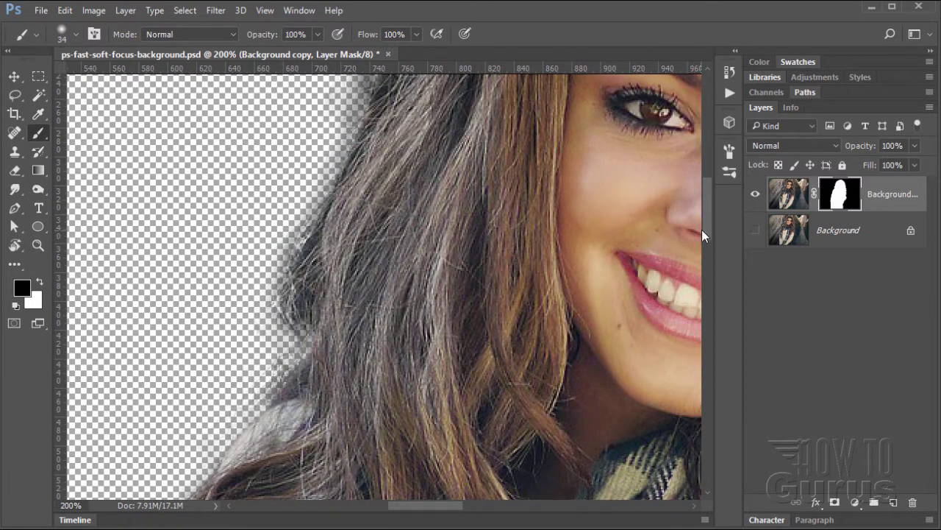
pyautogui.moveTo(707, 224); pyautogui.dragTo(712, 189)
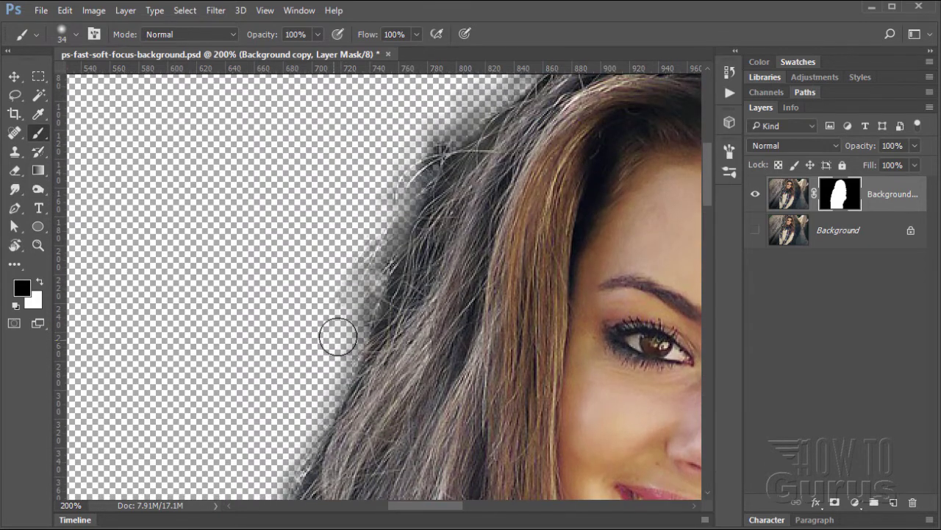
pyautogui.moveTo(337, 337)
pyautogui.mouseDown()
pyautogui.moveTo(399, 167)
pyautogui.moveTo(452, 106)
pyautogui.mouseUp()
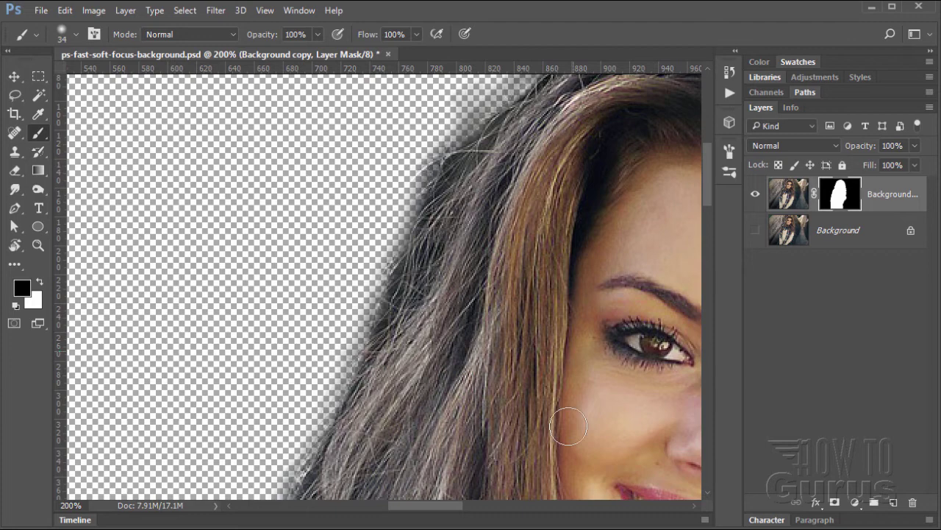
# Paint the mask to clear the grey halo along the crown and top of the head.
pyautogui.moveTo(458, 506); pyautogui.dragTo(493, 499)
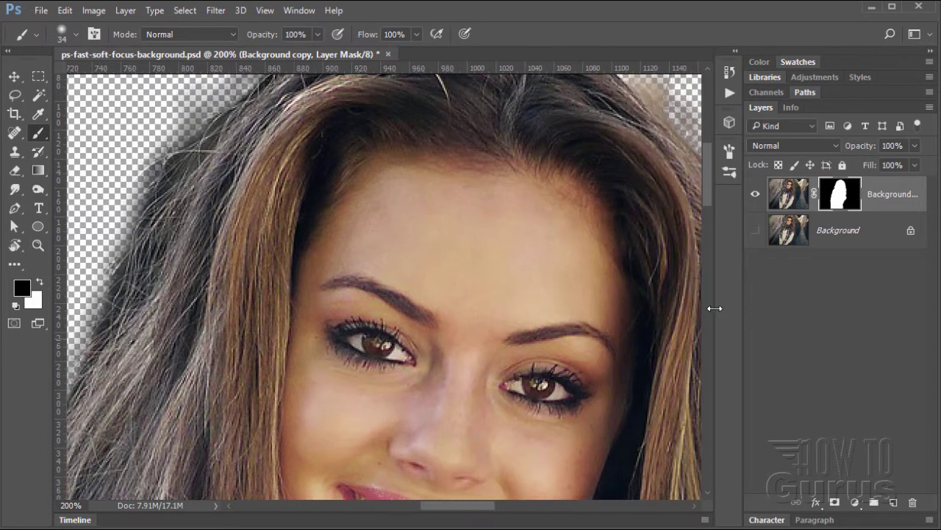
pyautogui.moveTo(711, 202); pyautogui.dragTo(709, 174)
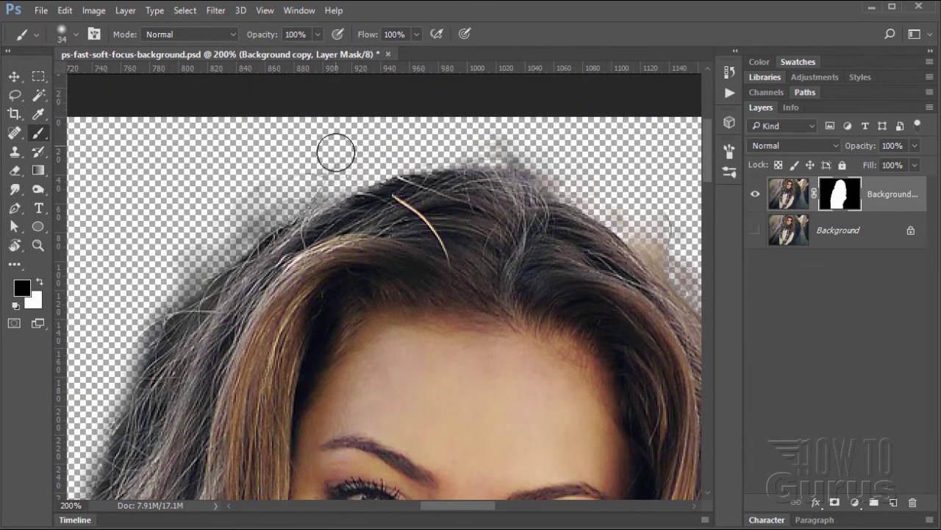
pyautogui.moveTo(293, 178)
pyautogui.mouseDown()
pyautogui.moveTo(214, 232)
pyautogui.moveTo(163, 282)
pyautogui.mouseUp()
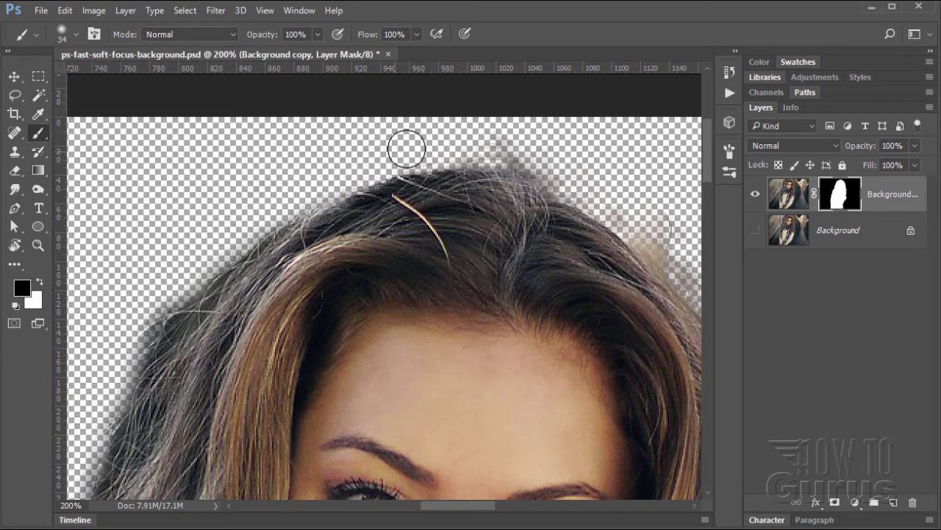
pyautogui.moveTo(473, 140)
pyautogui.mouseDown()
pyautogui.moveTo(578, 166)
pyautogui.moveTo(647, 210)
pyautogui.moveTo(670, 255)
pyautogui.mouseUp()
pyautogui.moveTo(464, 506); pyautogui.dragTo(517, 520)
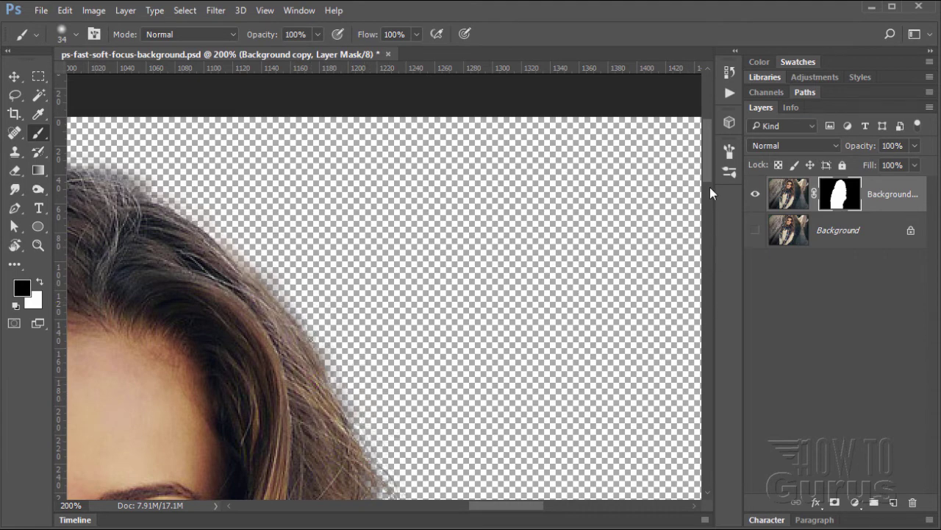
# Move down and paint out the halo along the hair's right edge and the shirt and jeans.
pyautogui.scroll(-1, 706, 181)
pyautogui.scroll(-5, 706, 182)
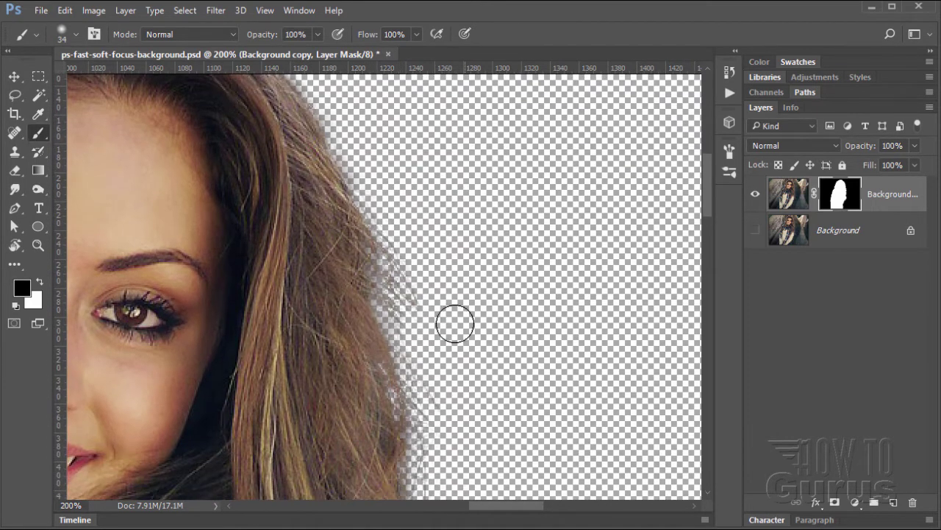
pyautogui.moveTo(709, 198); pyautogui.dragTo(712, 277)
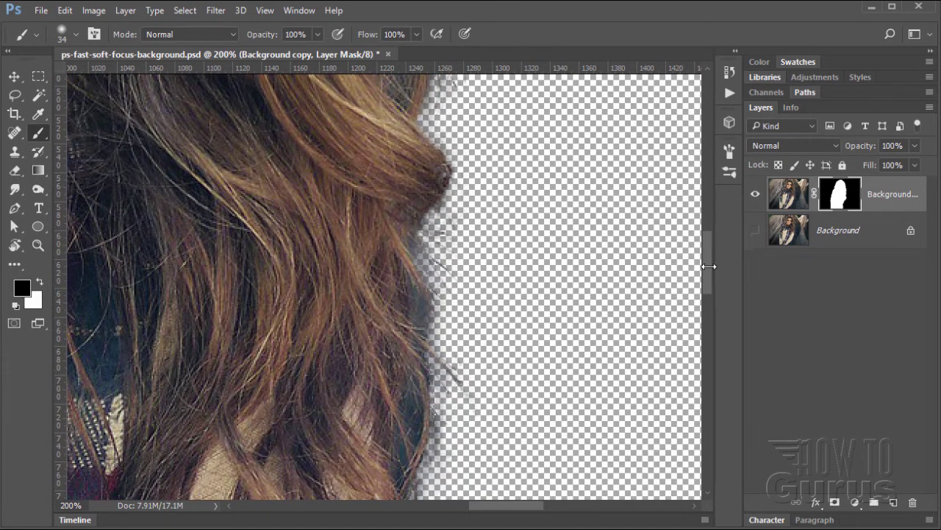
pyautogui.moveTo(709, 261); pyautogui.dragTo(711, 321)
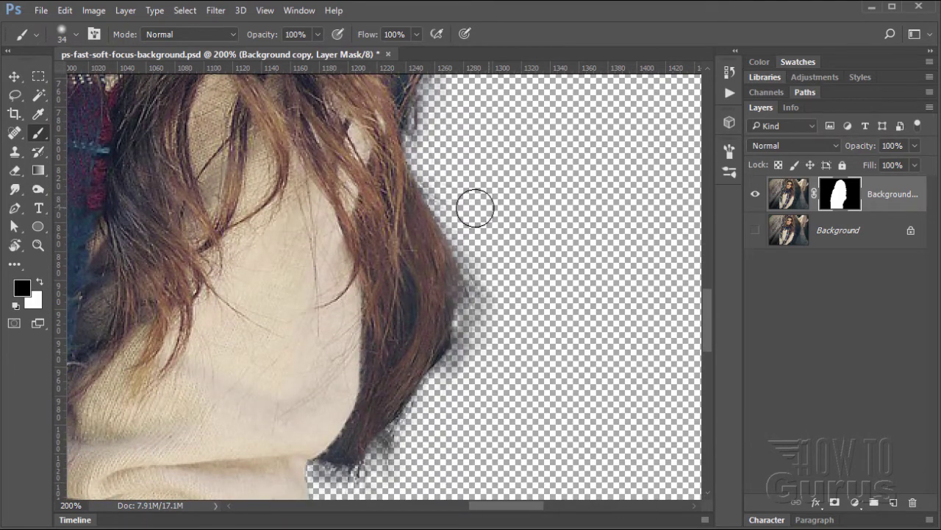
pyautogui.moveTo(470, 236)
pyautogui.mouseDown()
pyautogui.moveTo(481, 288)
pyautogui.moveTo(465, 366)
pyautogui.moveTo(453, 395)
pyautogui.moveTo(386, 462)
pyautogui.mouseUp()
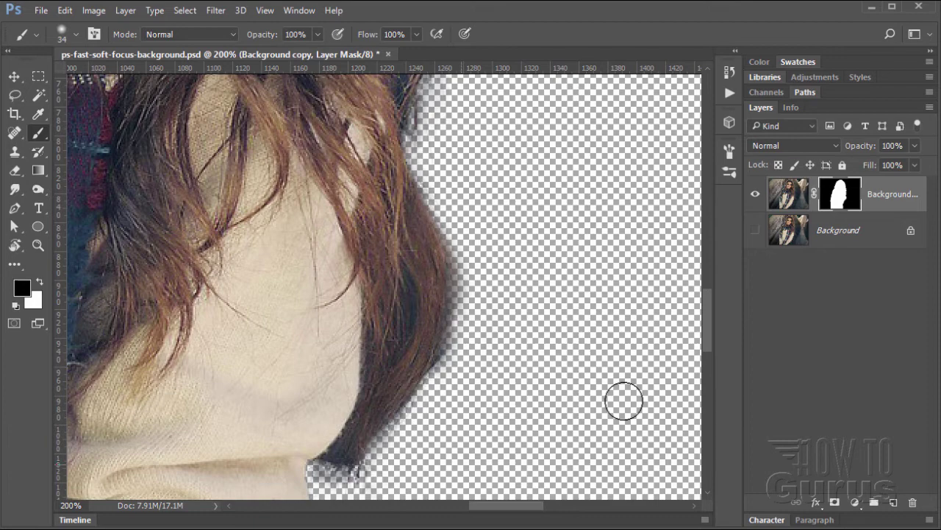
pyautogui.moveTo(711, 318); pyautogui.dragTo(704, 403)
pyautogui.moveTo(250, 175)
pyautogui.mouseDown()
pyautogui.moveTo(232, 263)
pyautogui.moveTo(243, 357)
pyautogui.moveTo(218, 458)
pyautogui.mouseUp()
pyautogui.moveTo(503, 504); pyautogui.dragTo(492, 506)
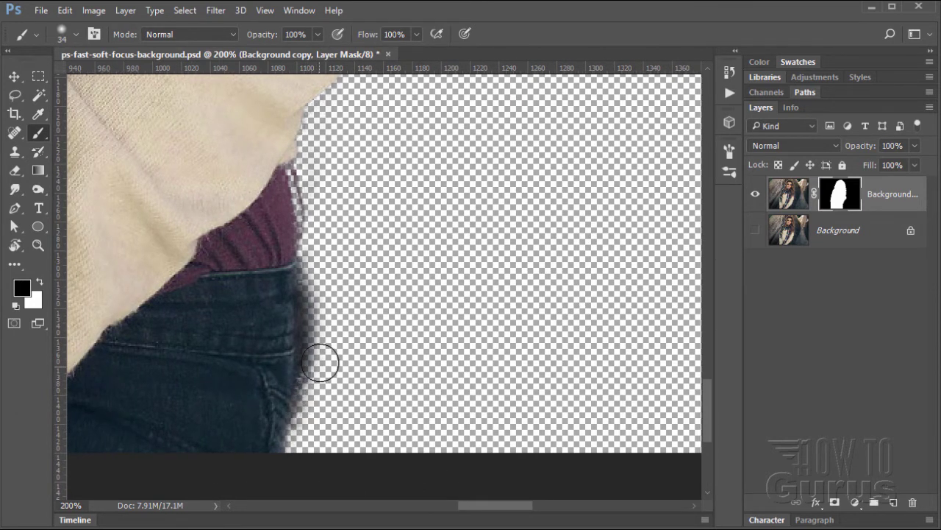
pyautogui.moveTo(520, 507); pyautogui.dragTo(464, 507)
# Fit the whole image in the window and make the original Background layer visible again.
pyautogui.click(39, 245)
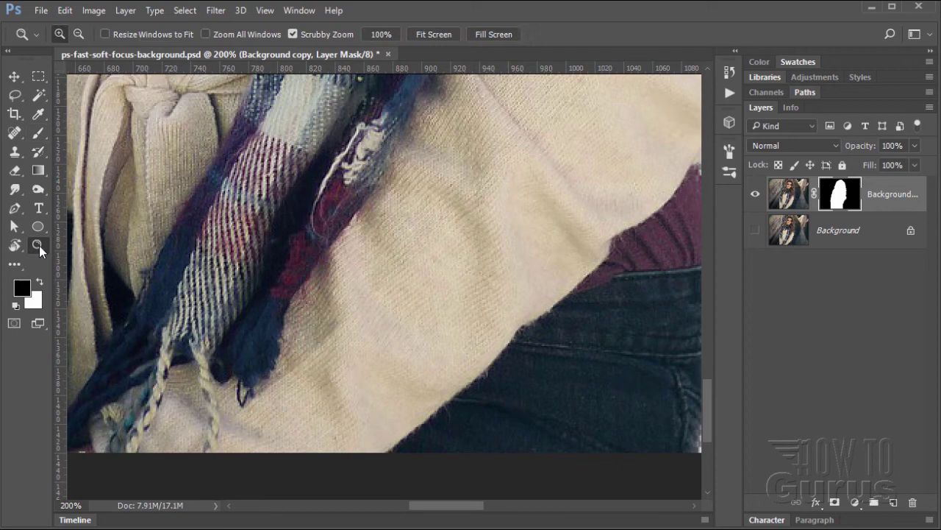
pyautogui.click(430, 35)
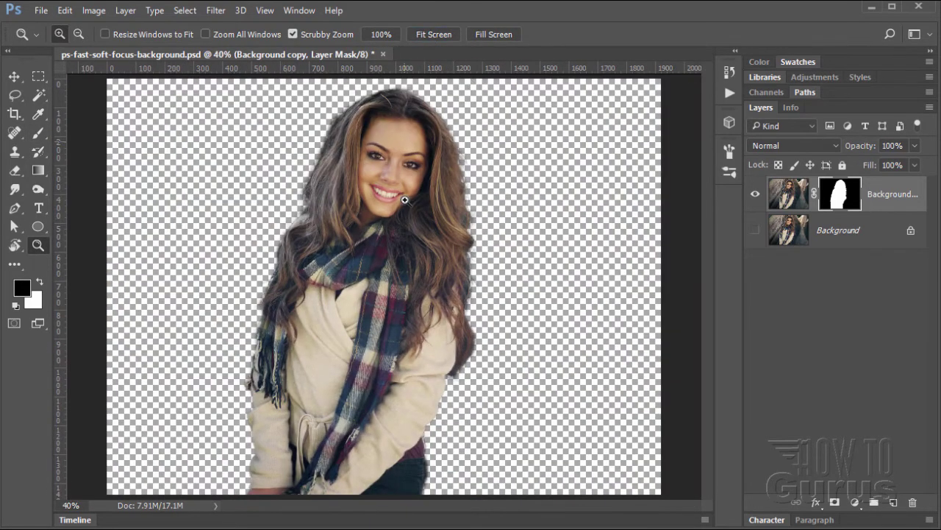
pyautogui.click(14, 77)
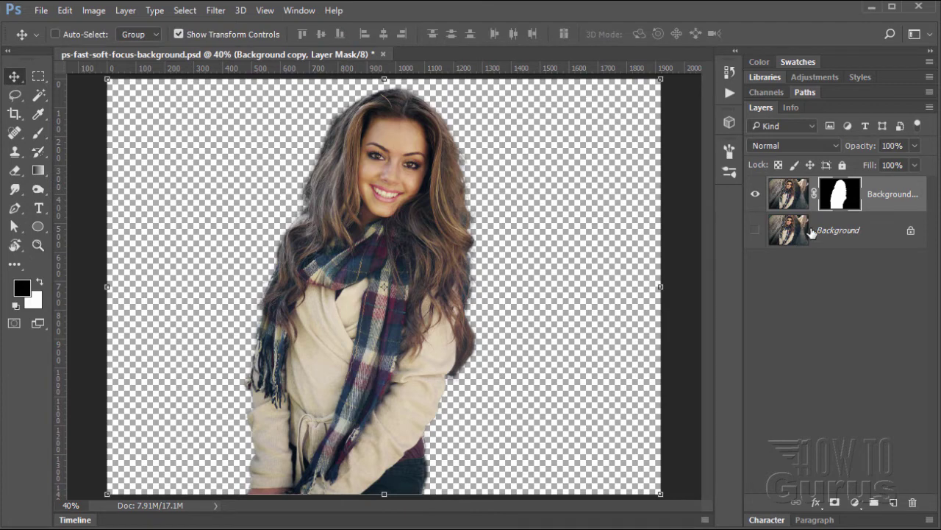
pyautogui.click(755, 231)
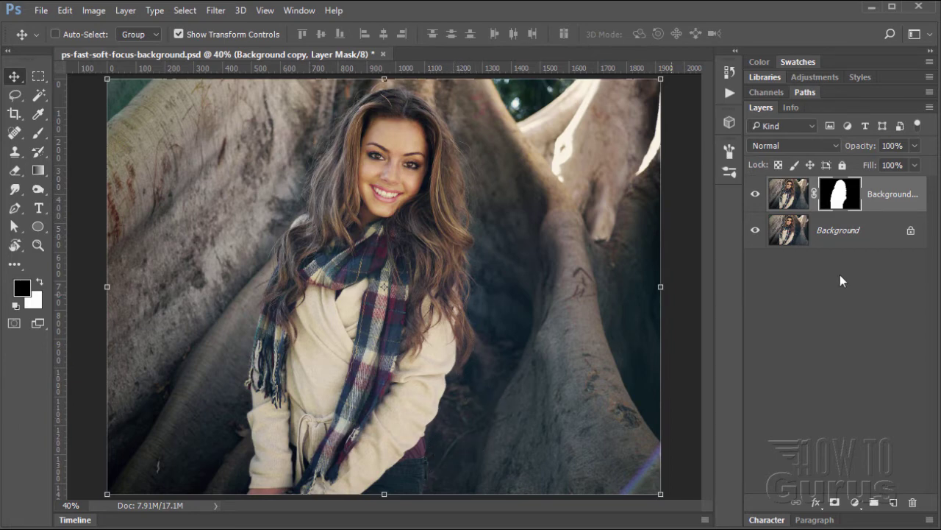
# Duplicate Background as Background copy 2, hide the original, and select the copy.
pyautogui.click(830, 233)
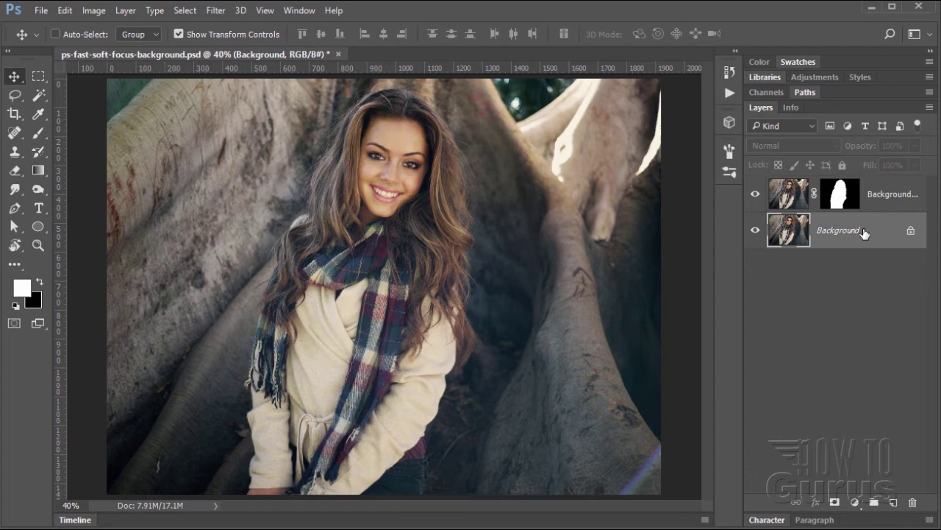
pyautogui.moveTo(865, 233); pyautogui.dragTo(892, 501)
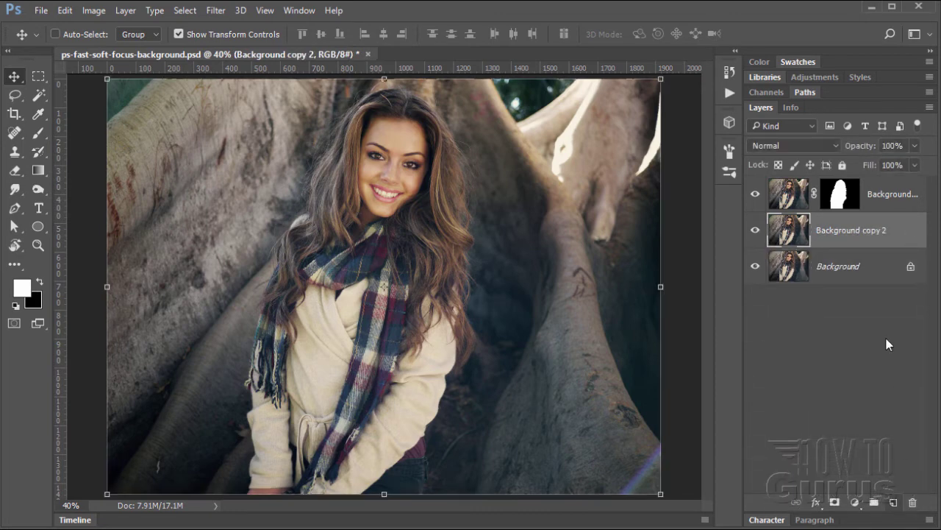
pyautogui.click(830, 274)
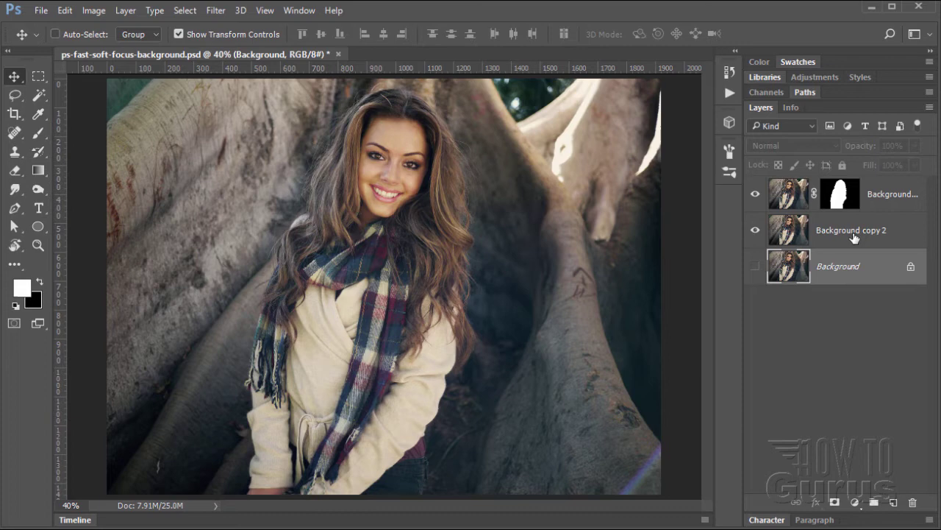
pyautogui.click(786, 234)
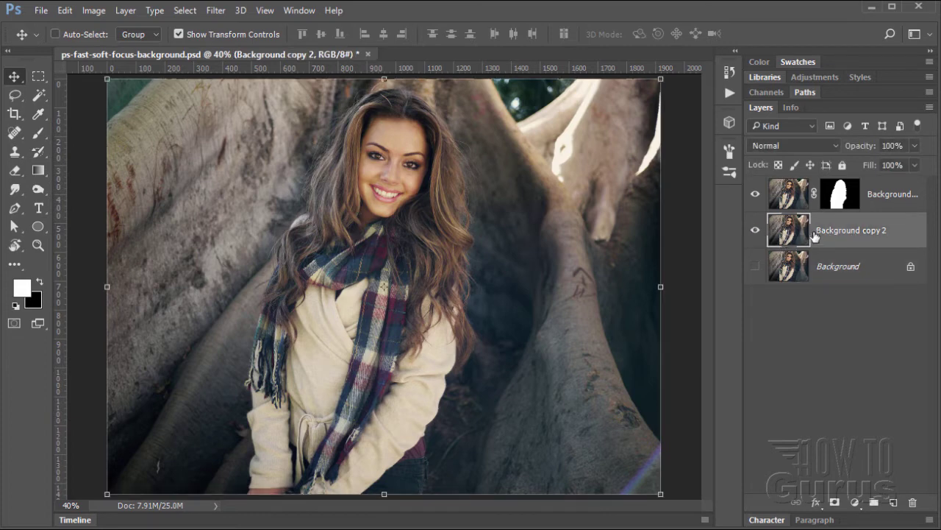
# Apply Filter > Blur > Gaussian Blur with a 10-pixel radius to Background copy 2.
pyautogui.click(216, 12)
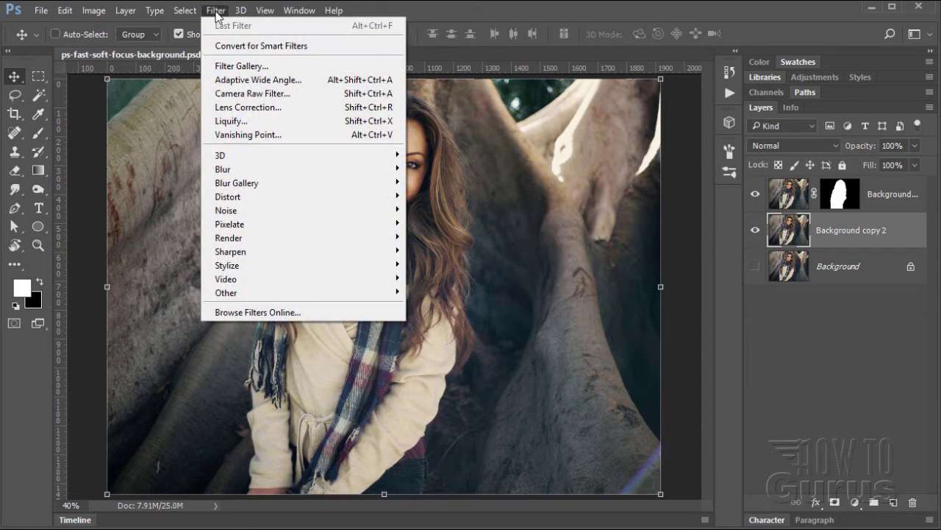
pyautogui.moveTo(252, 168)
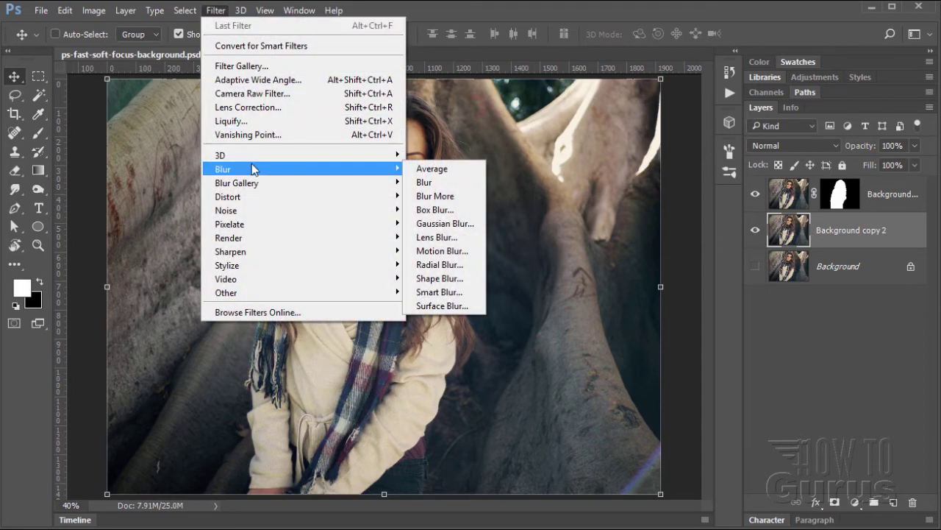
pyautogui.click(445, 223)
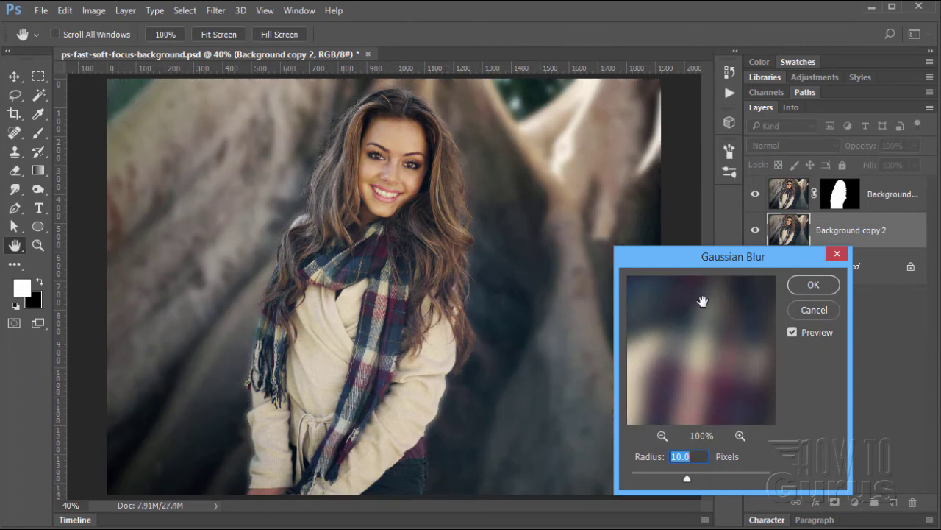
pyautogui.click(699, 461)
pyautogui.moveTo(696, 479); pyautogui.dragTo(713, 477)
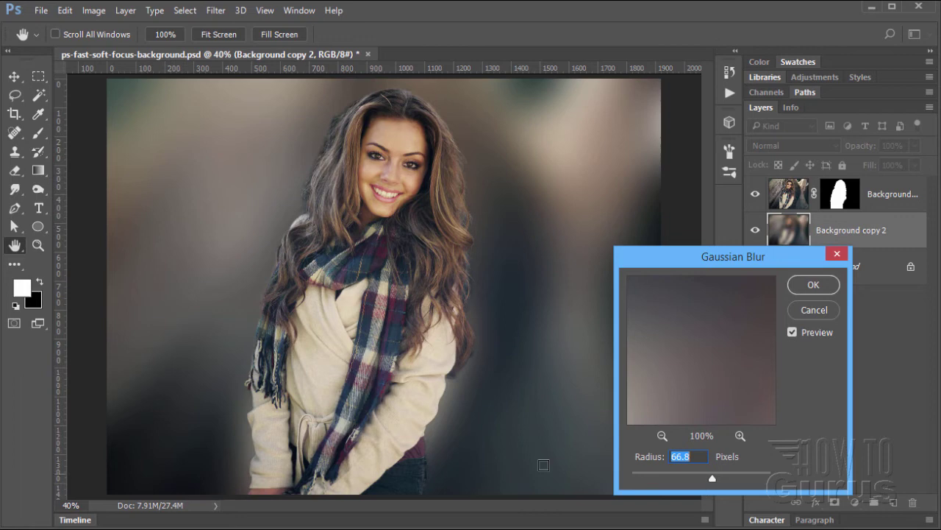
pyautogui.moveTo(711, 481); pyautogui.dragTo(707, 481)
pyautogui.moveTo(636, 476); pyautogui.dragTo(653, 481)
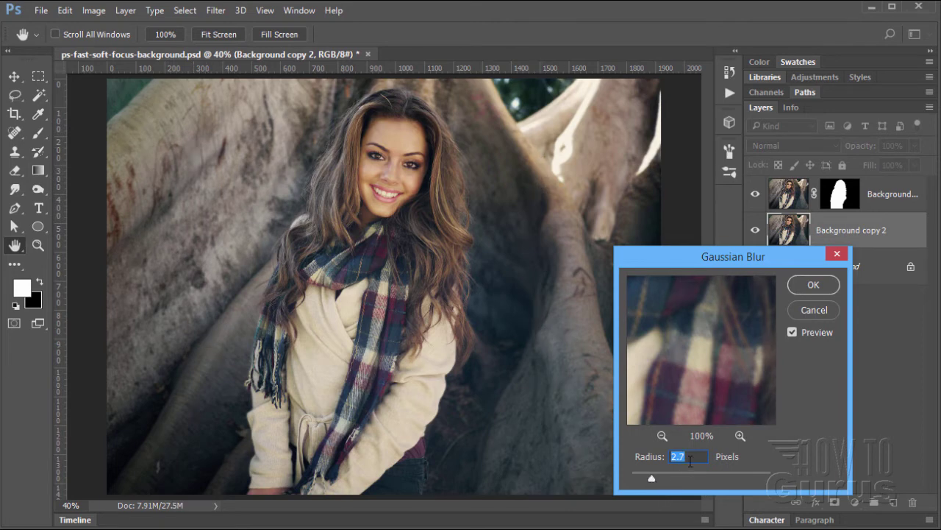
pyautogui.write('10')
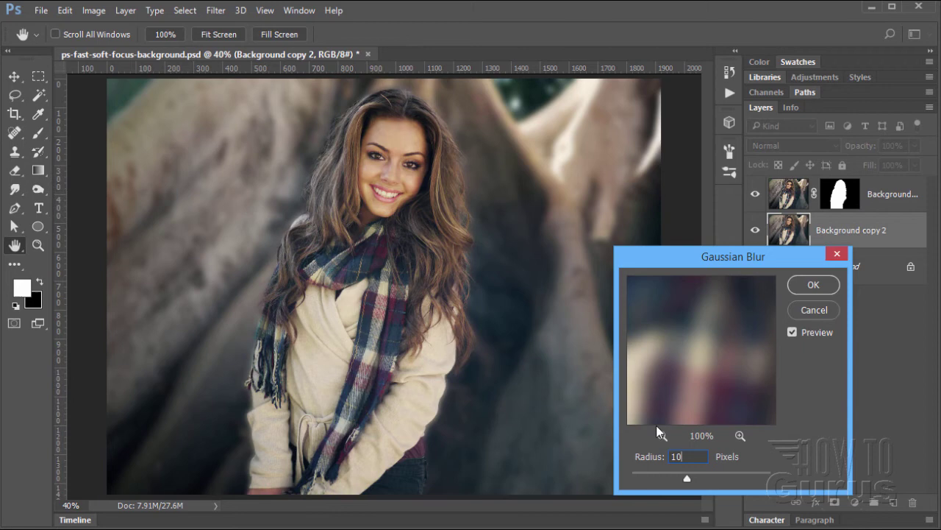
pyautogui.click(814, 285)
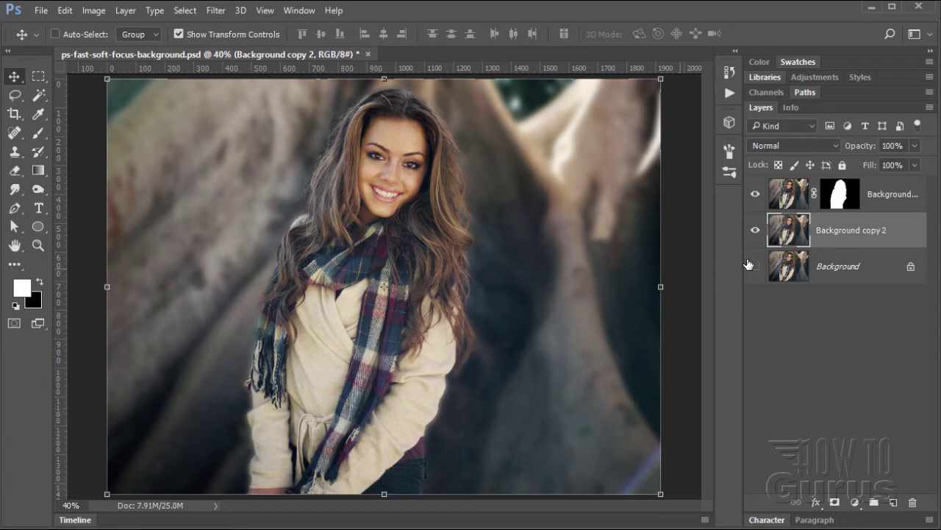
# Hide and reshow the subject layer to check the blur, then make its layer mask active.
pyautogui.click(755, 194)
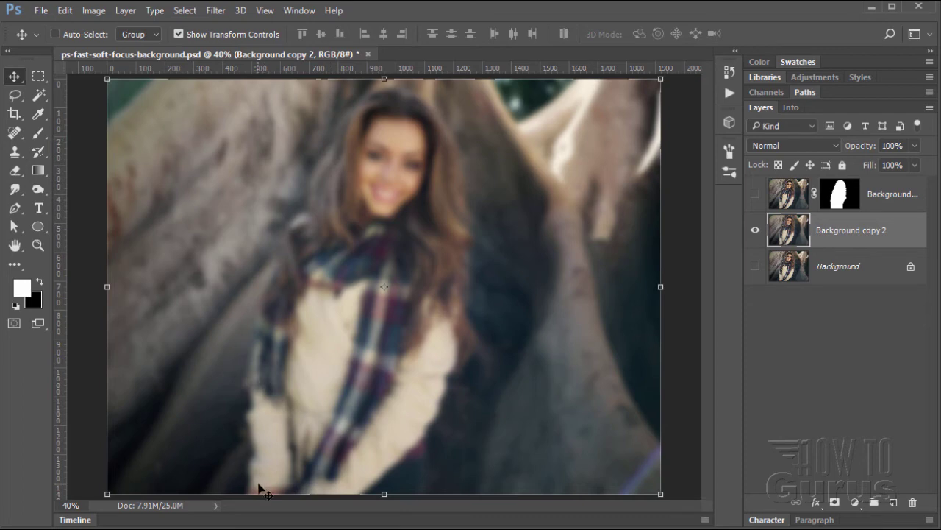
pyautogui.click(755, 193)
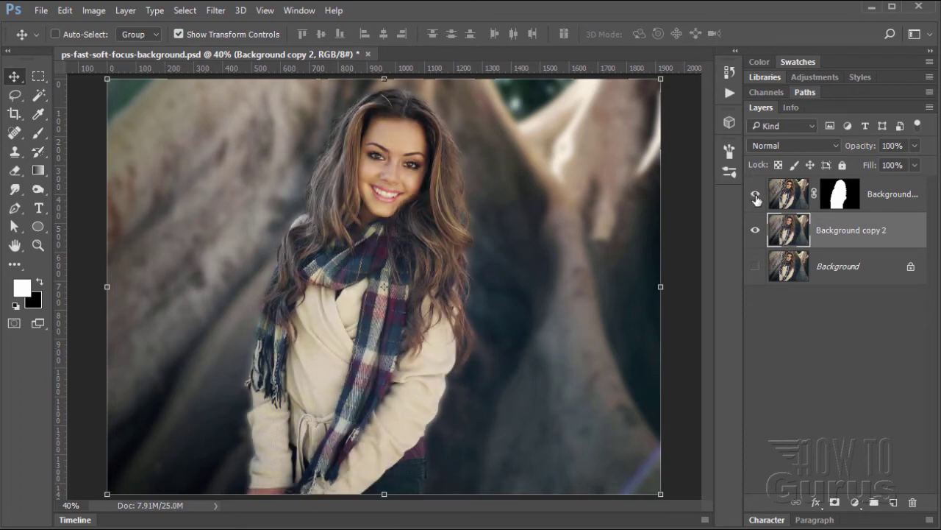
pyautogui.click(844, 201)
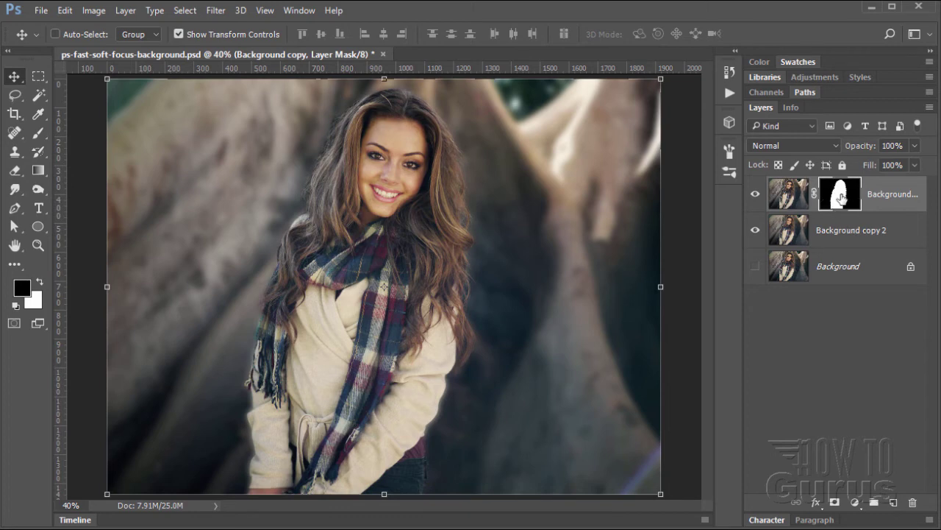
pyautogui.click(787, 200)
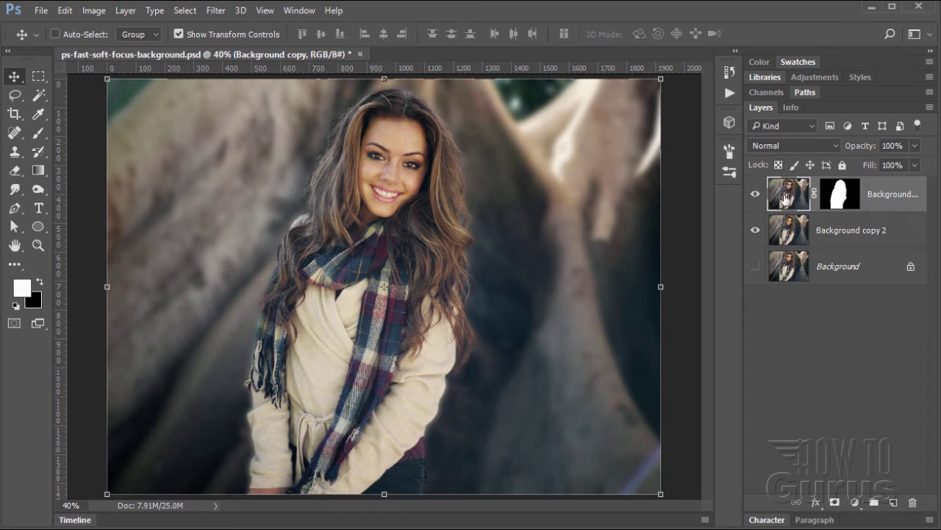
pyautogui.click(837, 201)
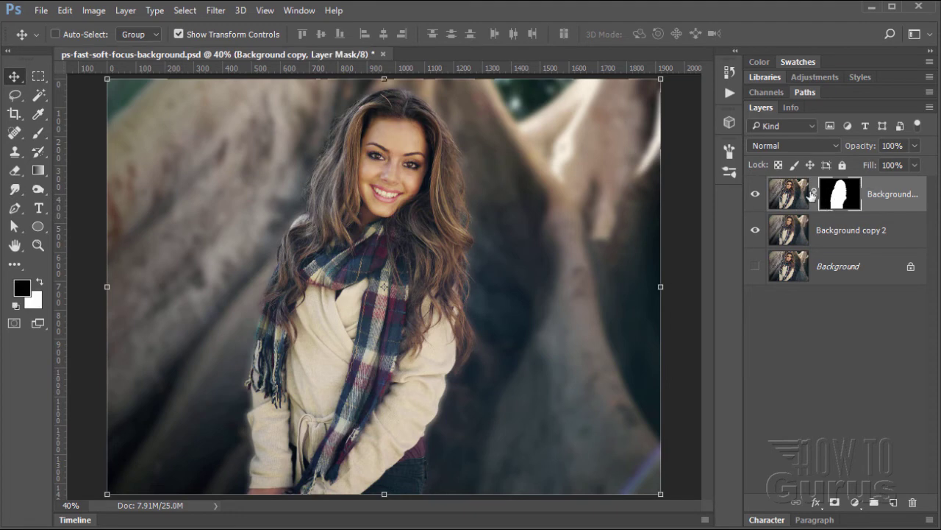
# Apply a 10-pixel Gaussian Blur to the Background copy layer mask to feather the cut-out edges.
pyautogui.click(216, 13)
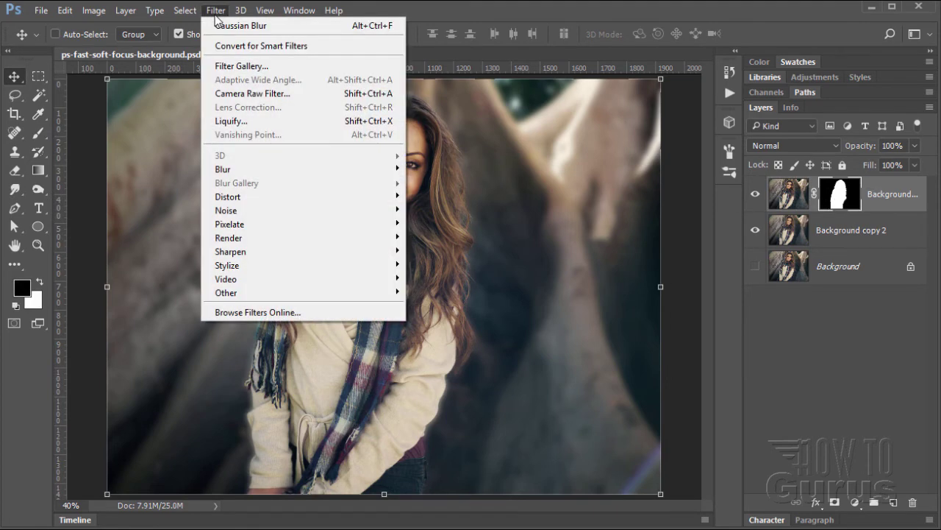
pyautogui.moveTo(295, 169)
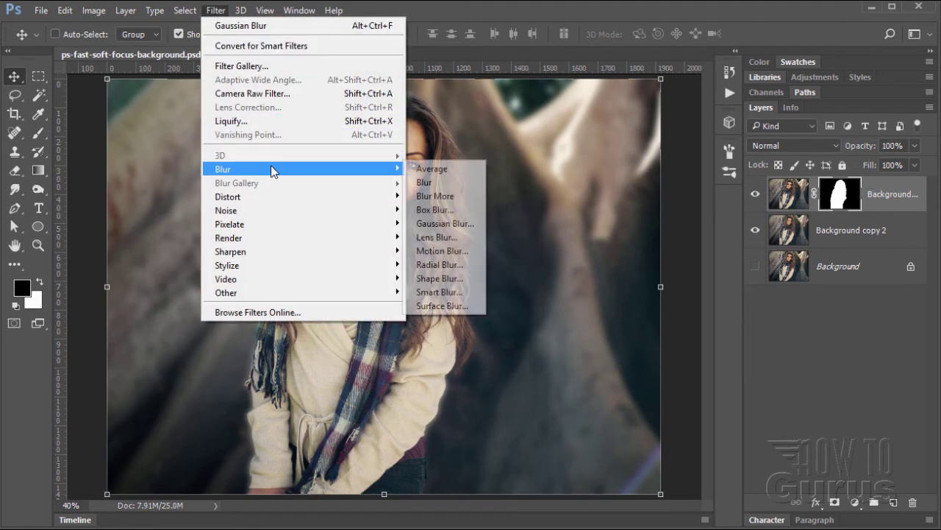
pyautogui.click(462, 225)
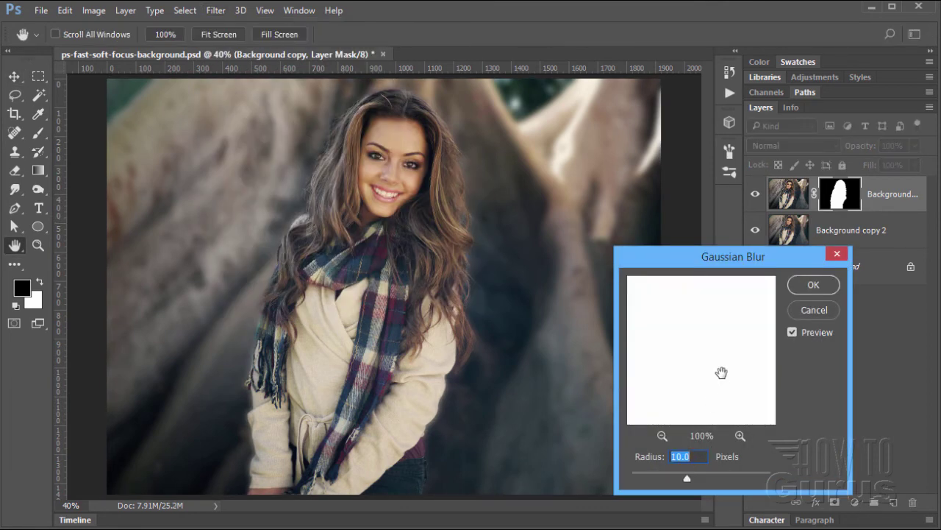
pyautogui.click(663, 436)
pyautogui.click(663, 436)
pyautogui.moveTo(718, 370); pyautogui.dragTo(676, 364)
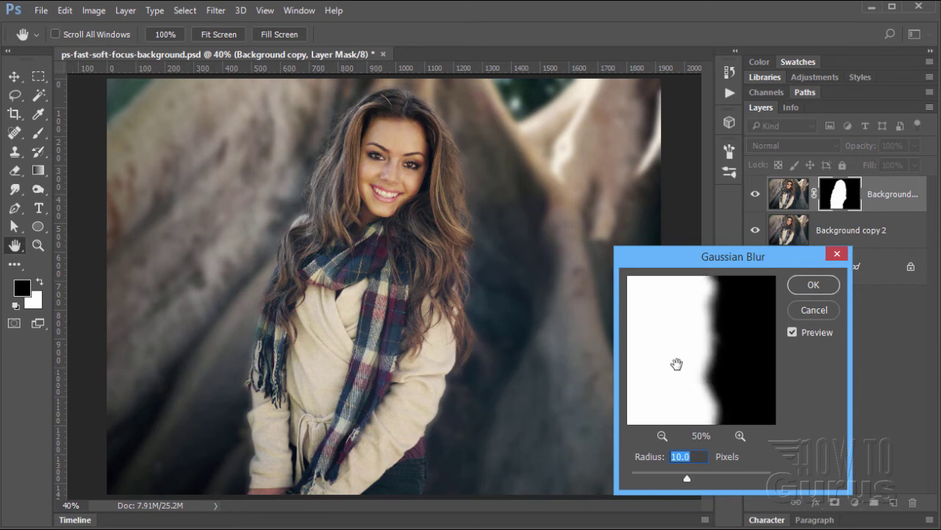
pyautogui.click(676, 364)
pyautogui.click(813, 285)
pyautogui.press('v')
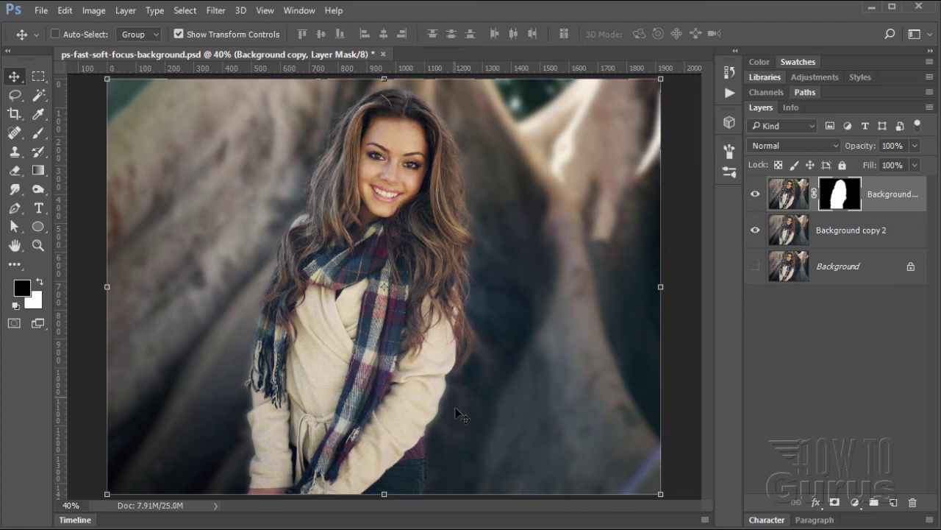
pyautogui.click(825, 267)
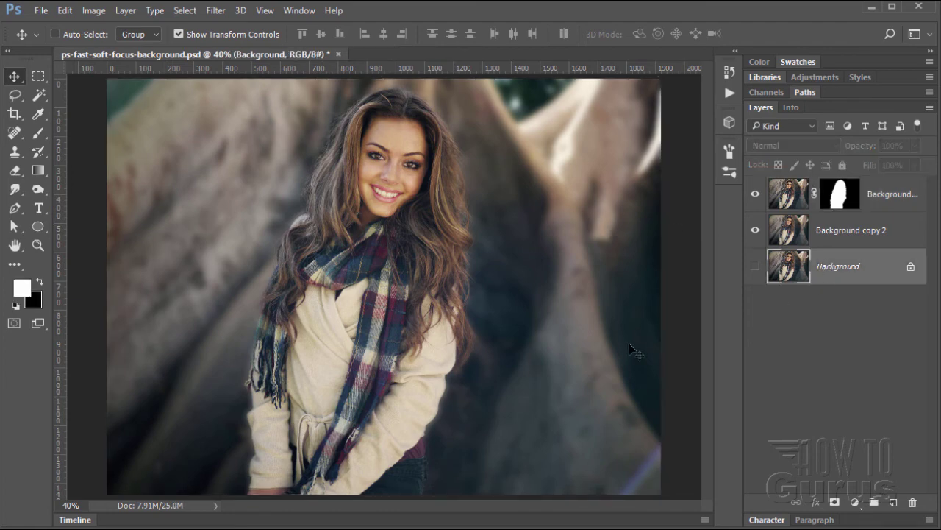